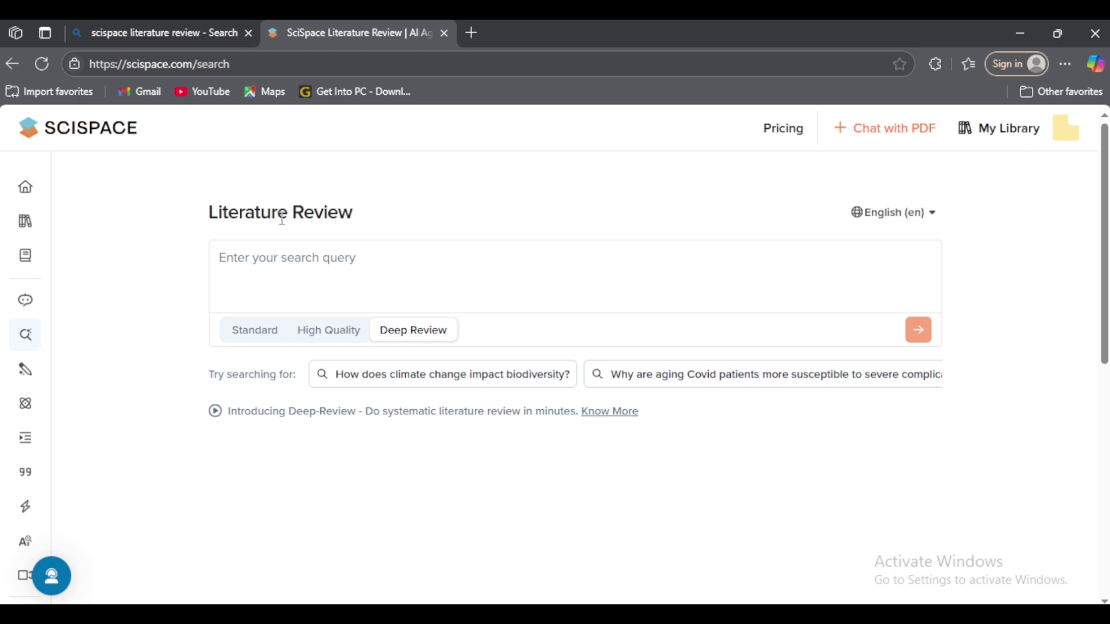
# Step: Look through the research tools and app links listed in the site's side navigation
pyautogui.moveTo(31, 195)
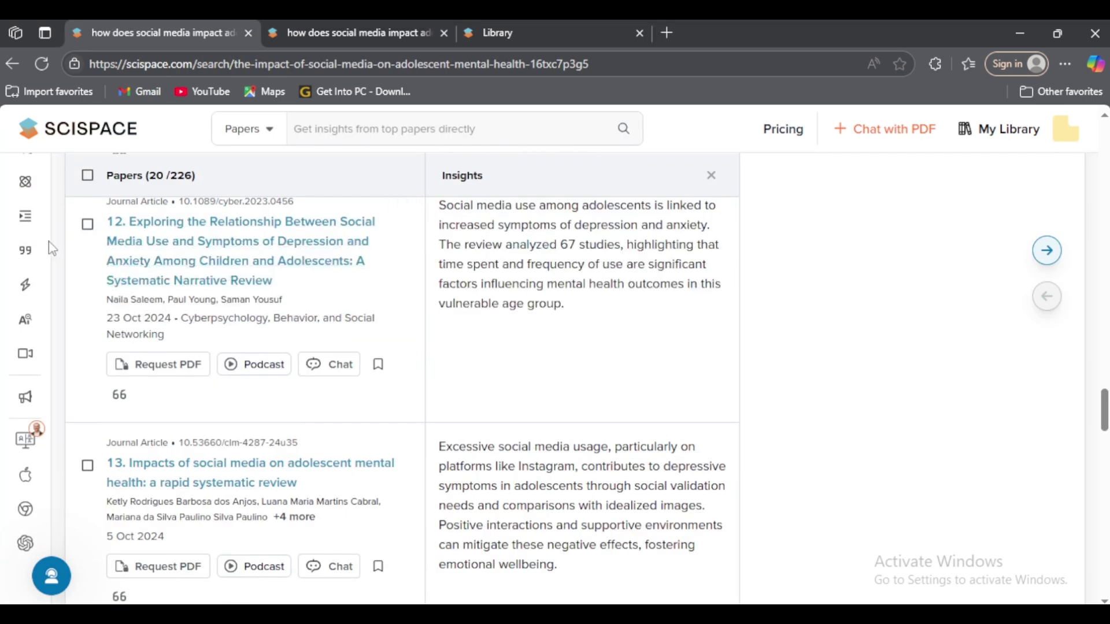
pyautogui.moveTo(49, 248)
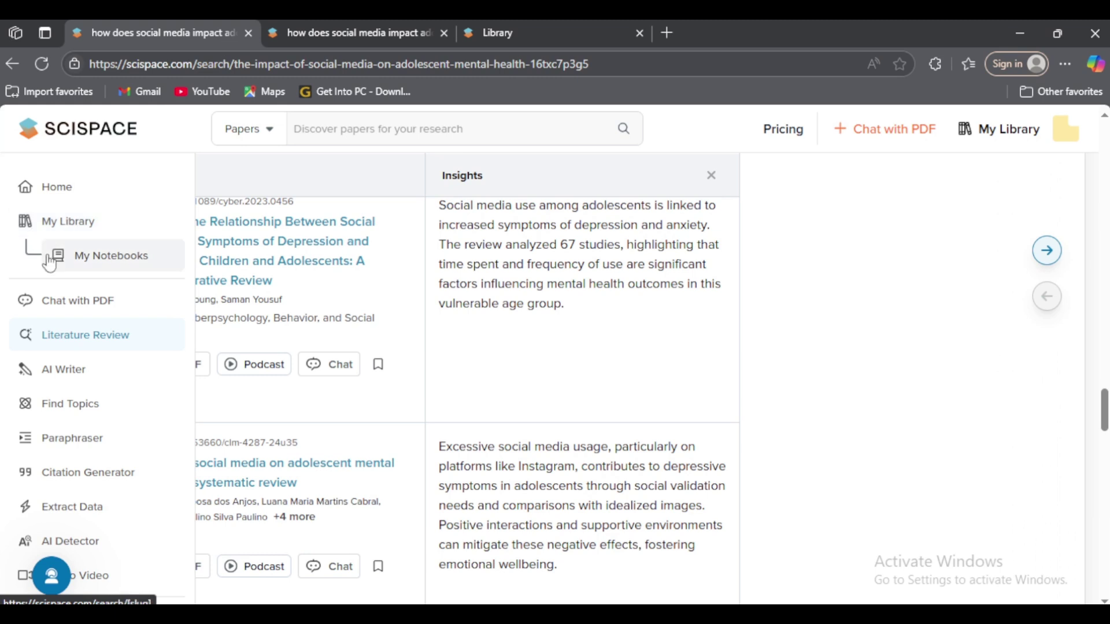
pyautogui.scroll(-2, 100, 312)
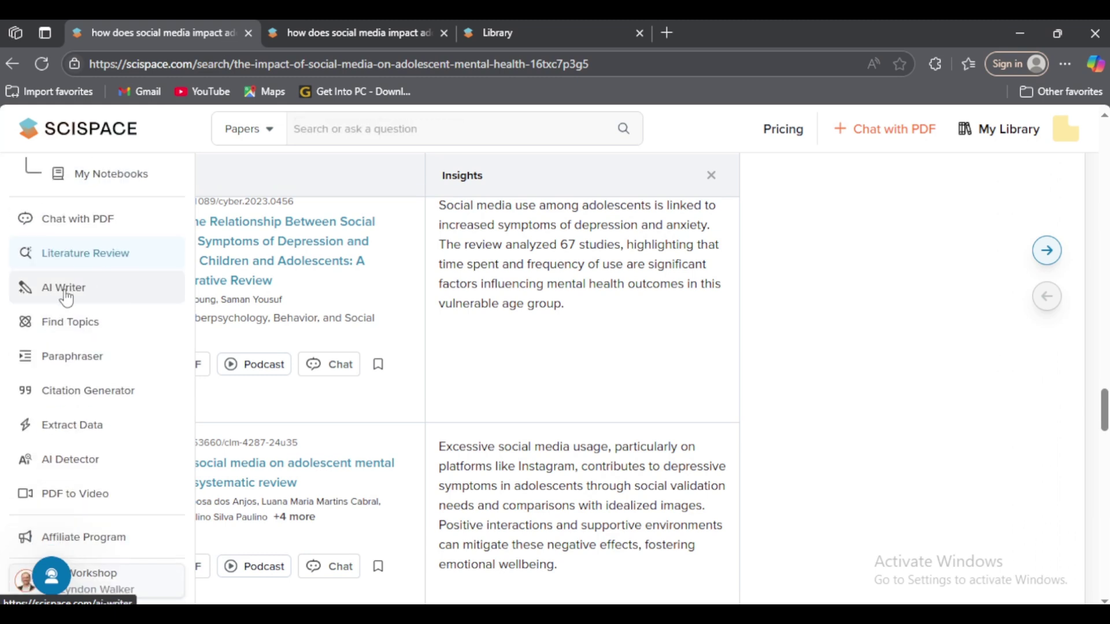
pyautogui.scroll(-3, 46, 376)
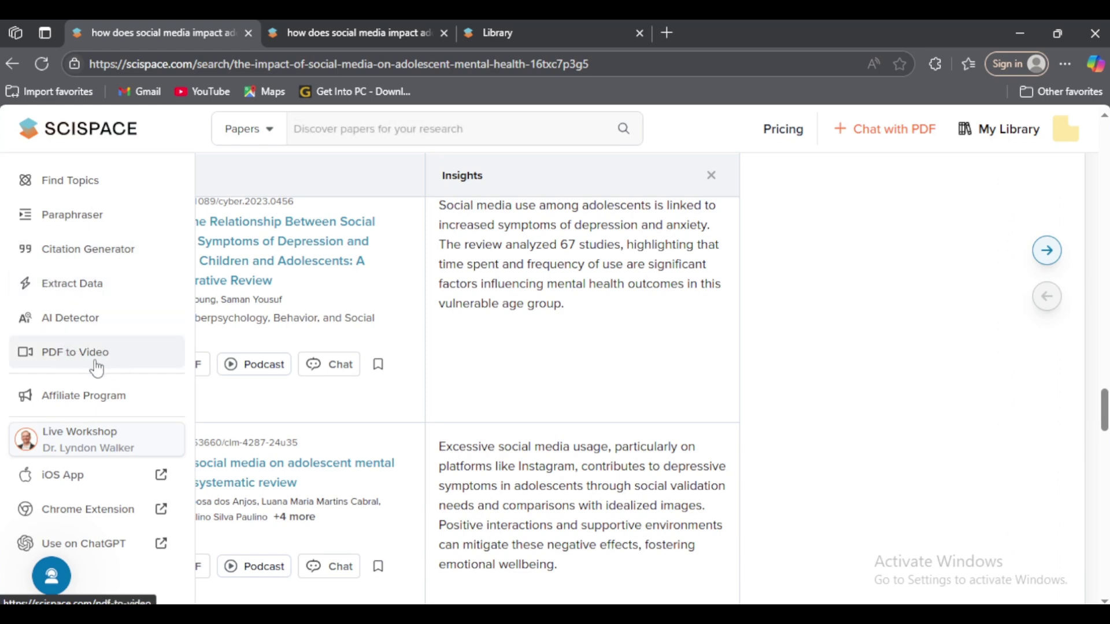
pyautogui.scroll(-2, 110, 399)
pyautogui.scroll(-1, 87, 445)
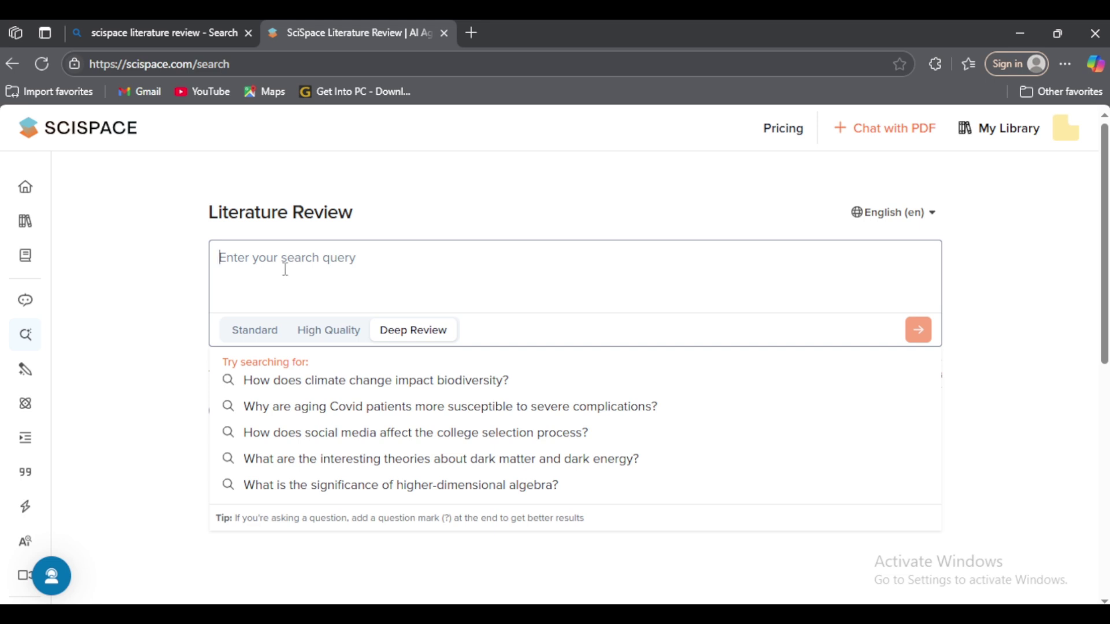
# Step: Run a Deep Review literature search for "the impact of social media on adolescent mental health"
pyautogui.write('the impact of social media ')
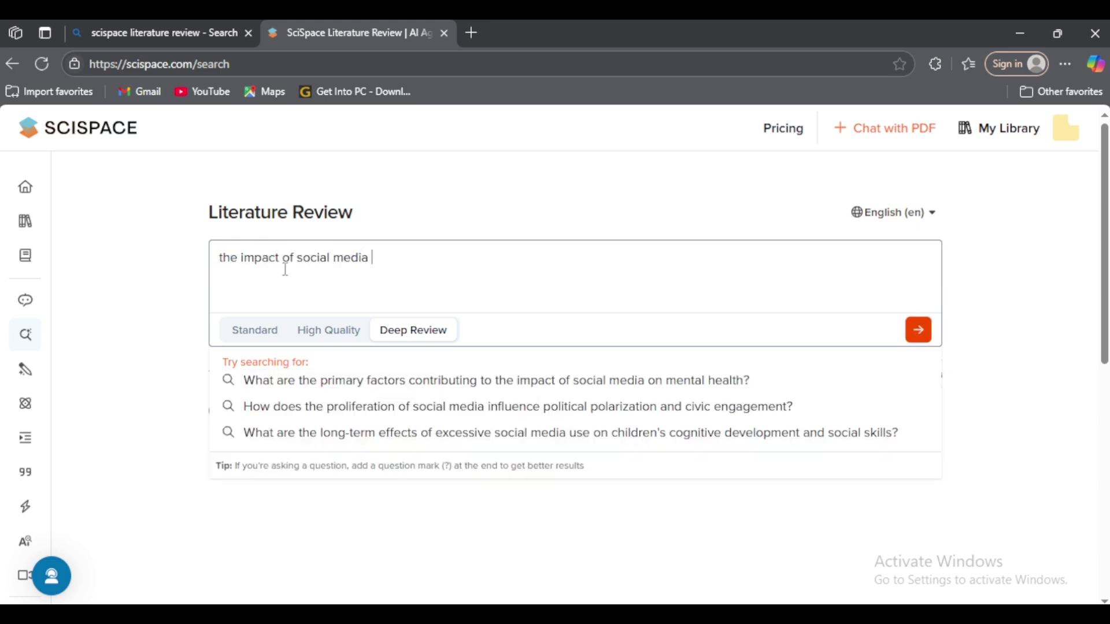
pyautogui.write('on adolescent mental health')
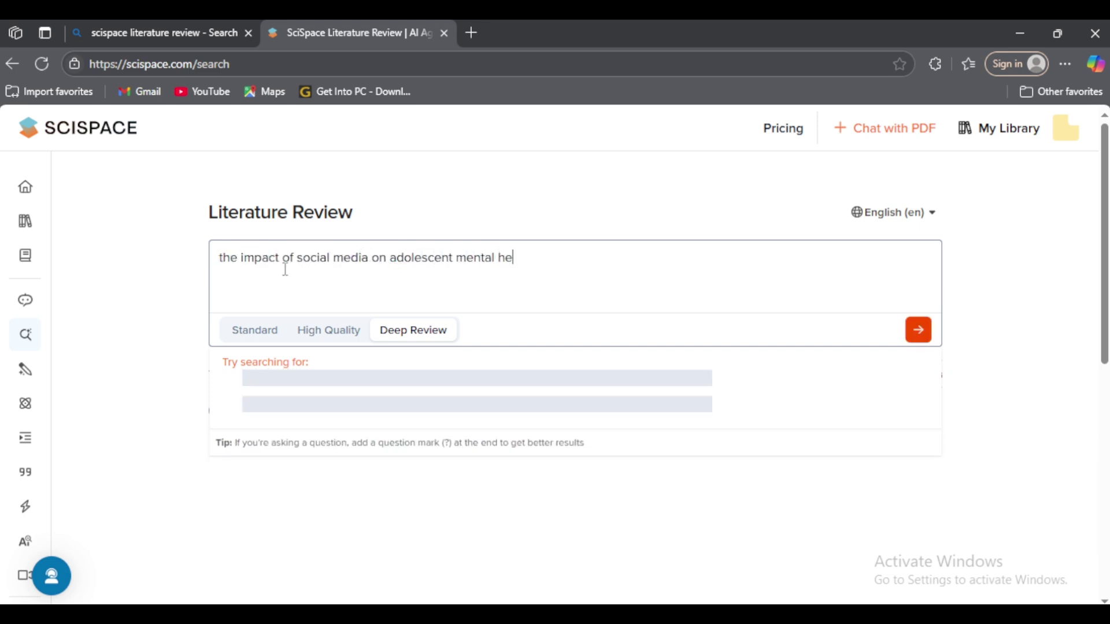
pyautogui.click(918, 330)
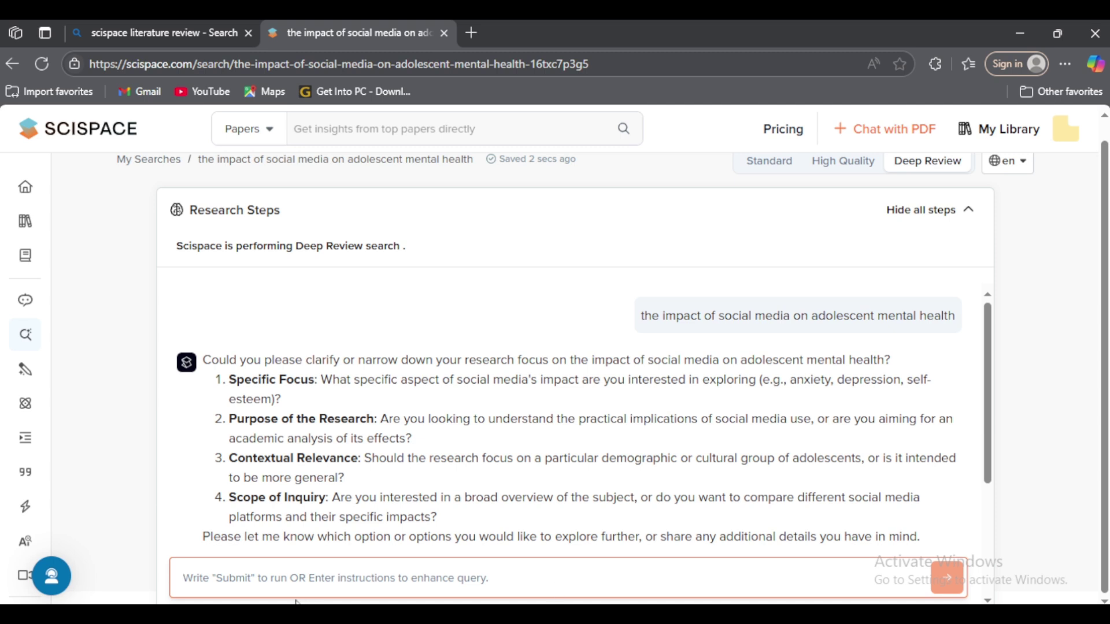
# Step: Answer the clarification request with the refined query "how does social media impact adolescent mental health" and submit it
pyautogui.write('how does ')
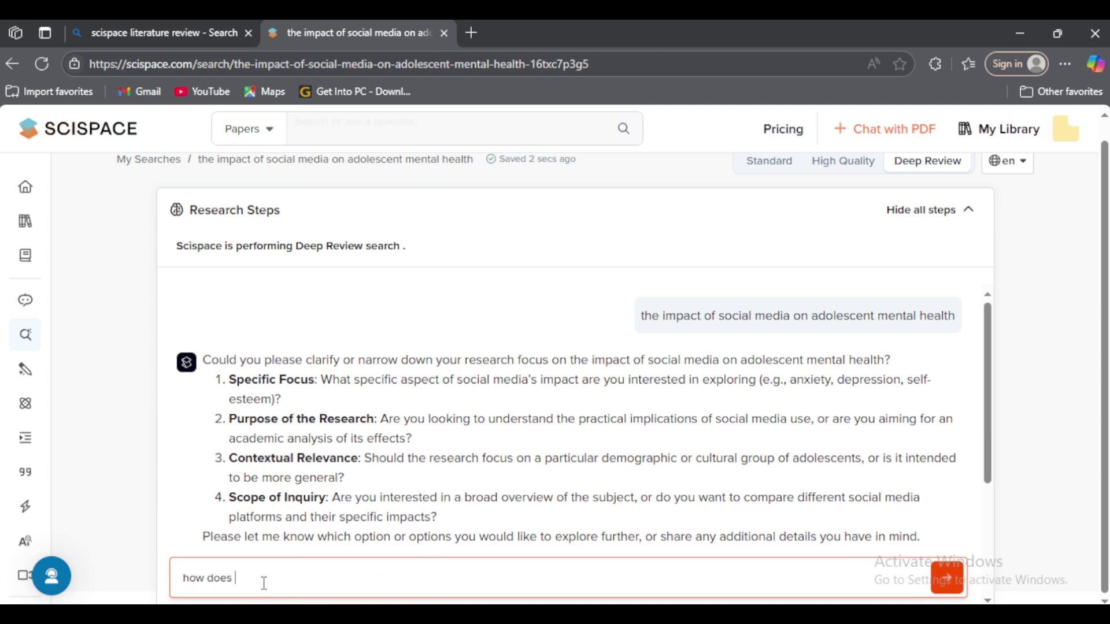
pyautogui.write('social media impact adolescent mental')
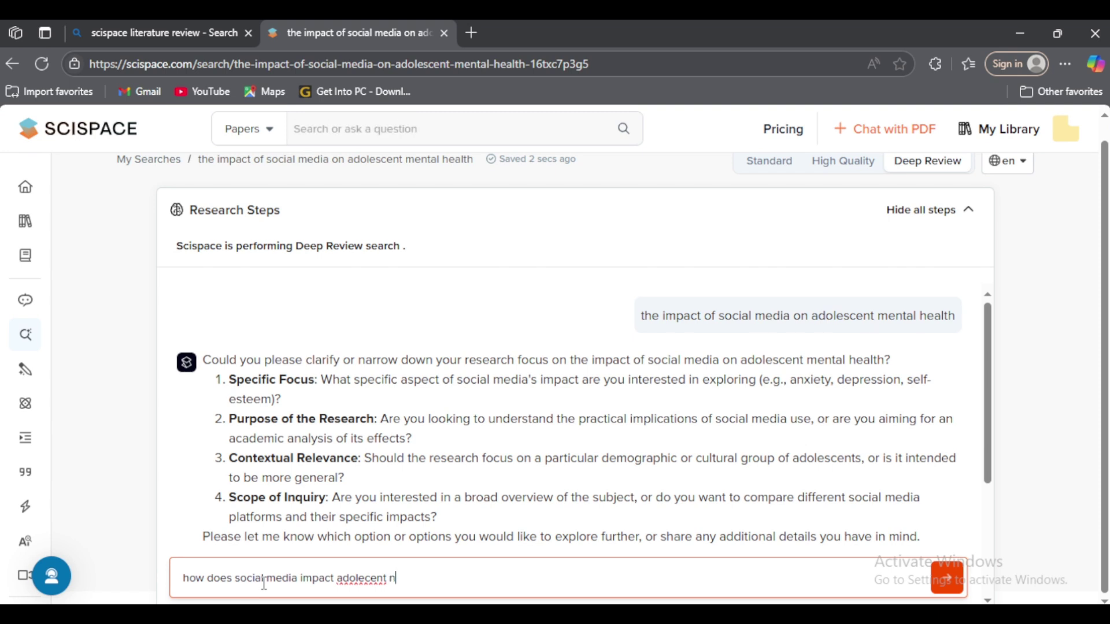
pyautogui.click(948, 578)
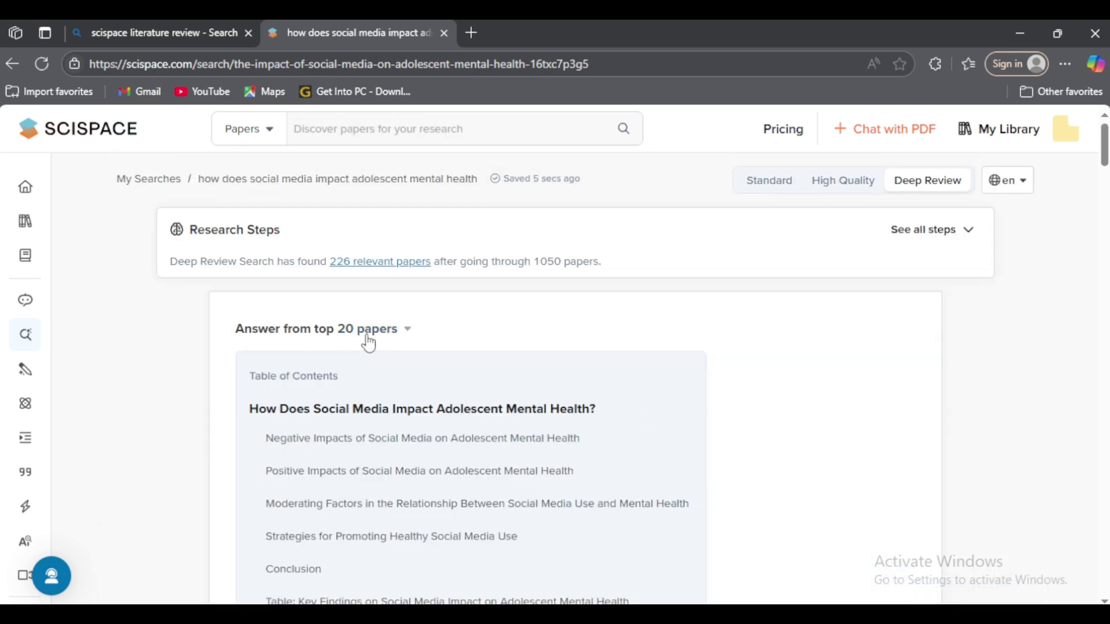
# Step: Examine the Deep Review results, from the generated answer through the papers table to the related questions
pyautogui.scroll(-10, 411, 337)
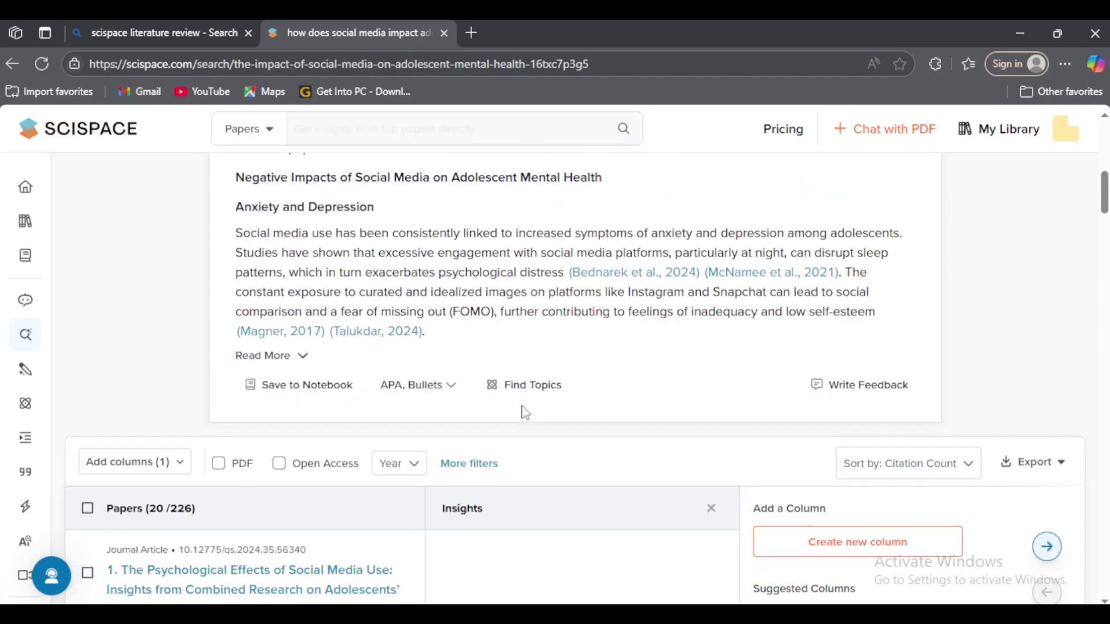
pyautogui.scroll(-15, 525, 413)
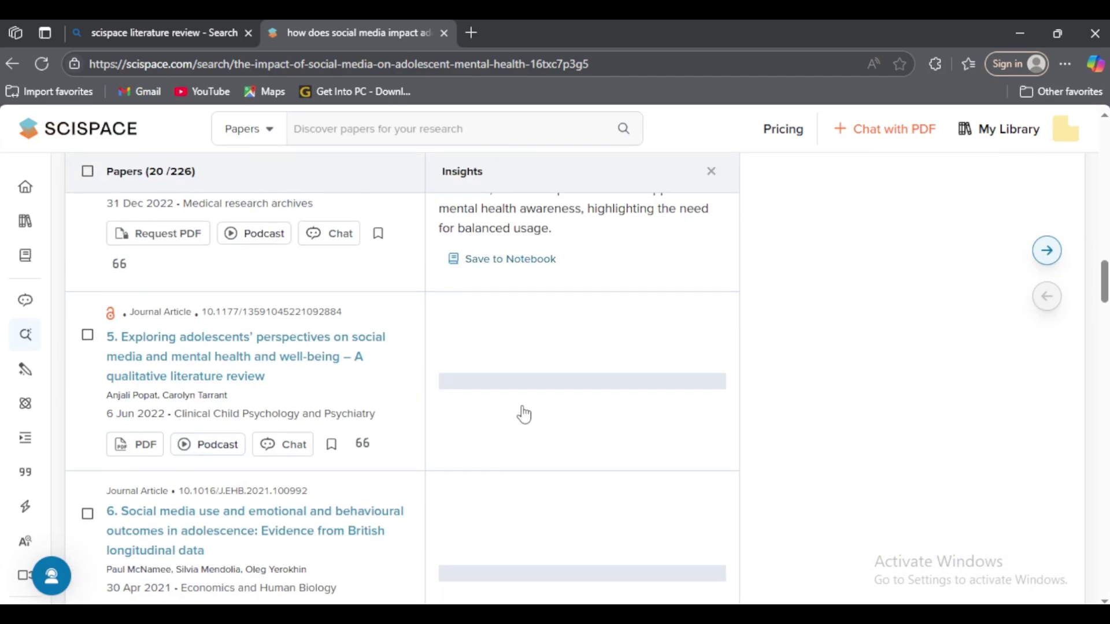
pyautogui.scroll(-15, 523, 414)
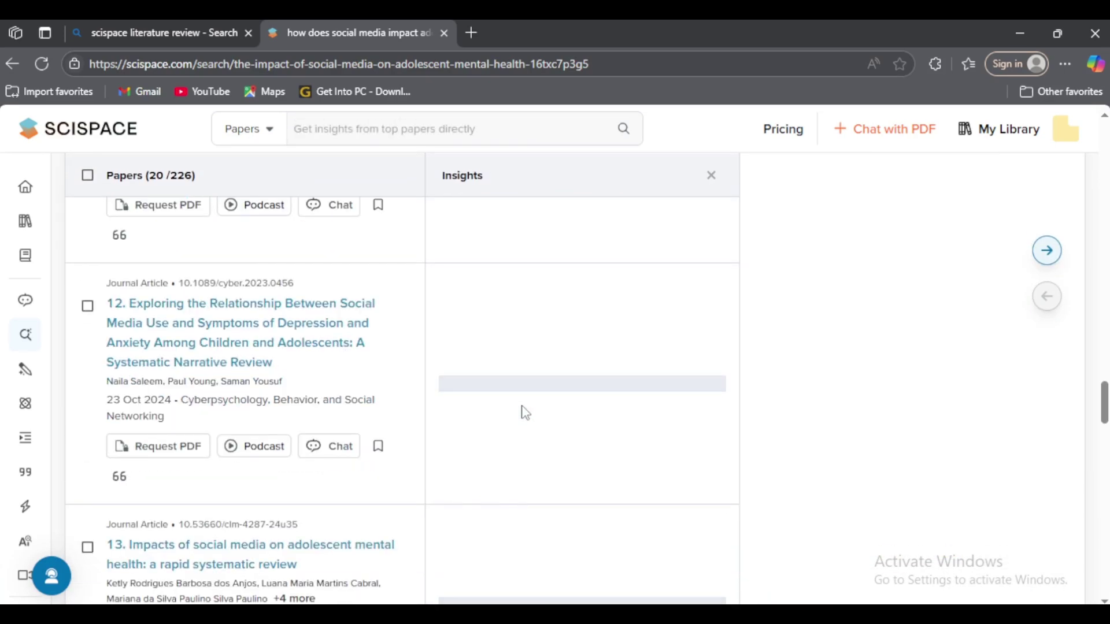
pyautogui.scroll(-15, 525, 413)
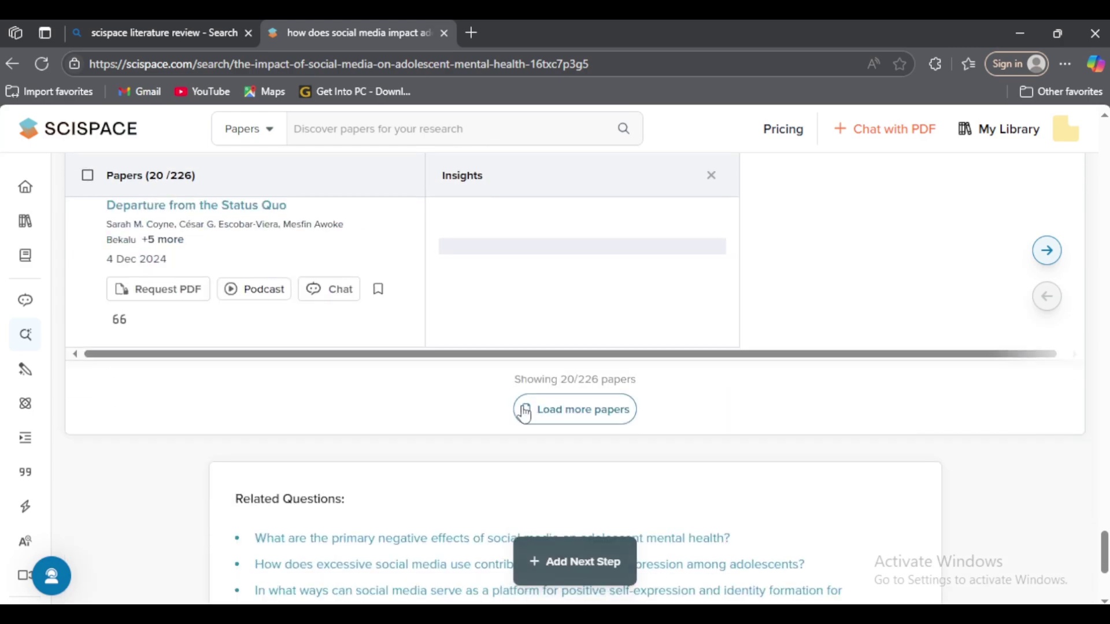
pyautogui.scroll(-3, 525, 413)
pyautogui.scroll(20, 524, 413)
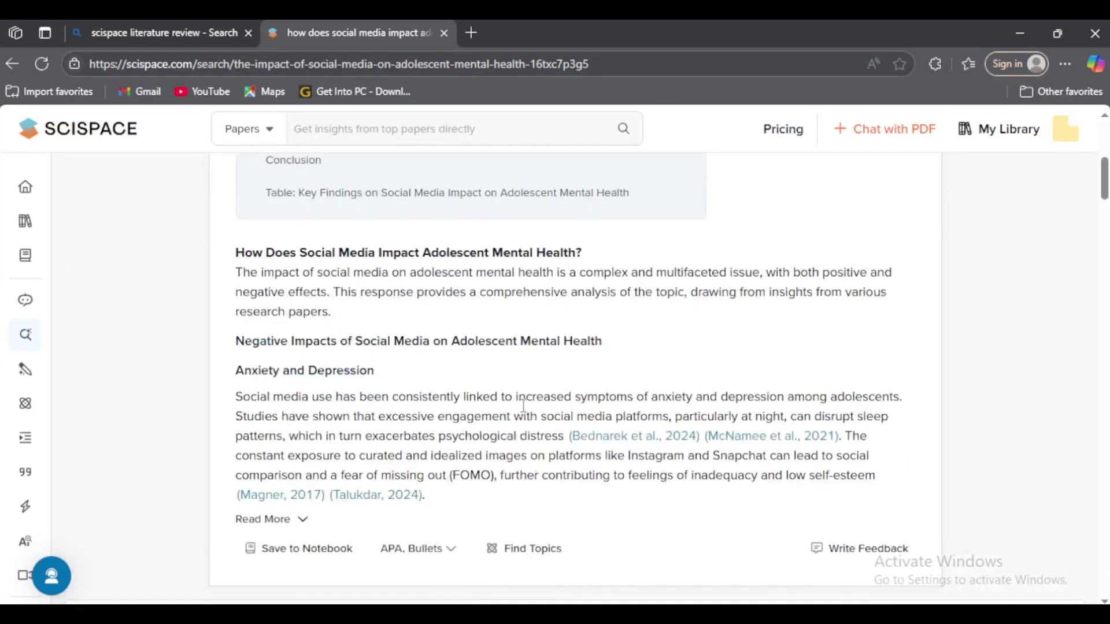
# Step: Add the suggested TL;DR column to the papers table
pyautogui.scroll(-5, 538, 269)
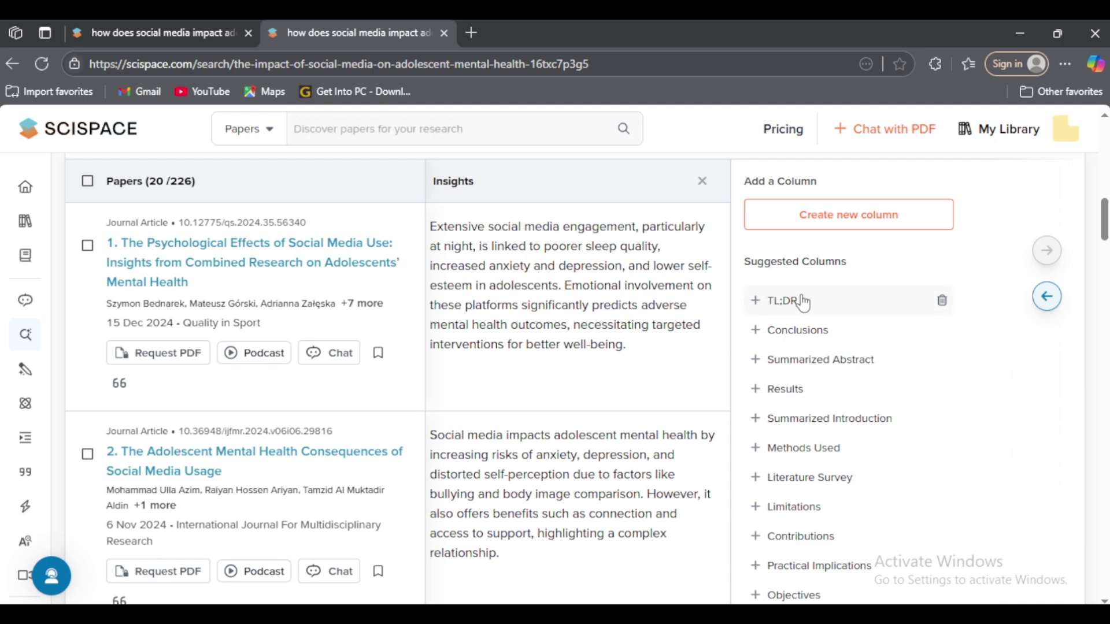
pyautogui.click(789, 301)
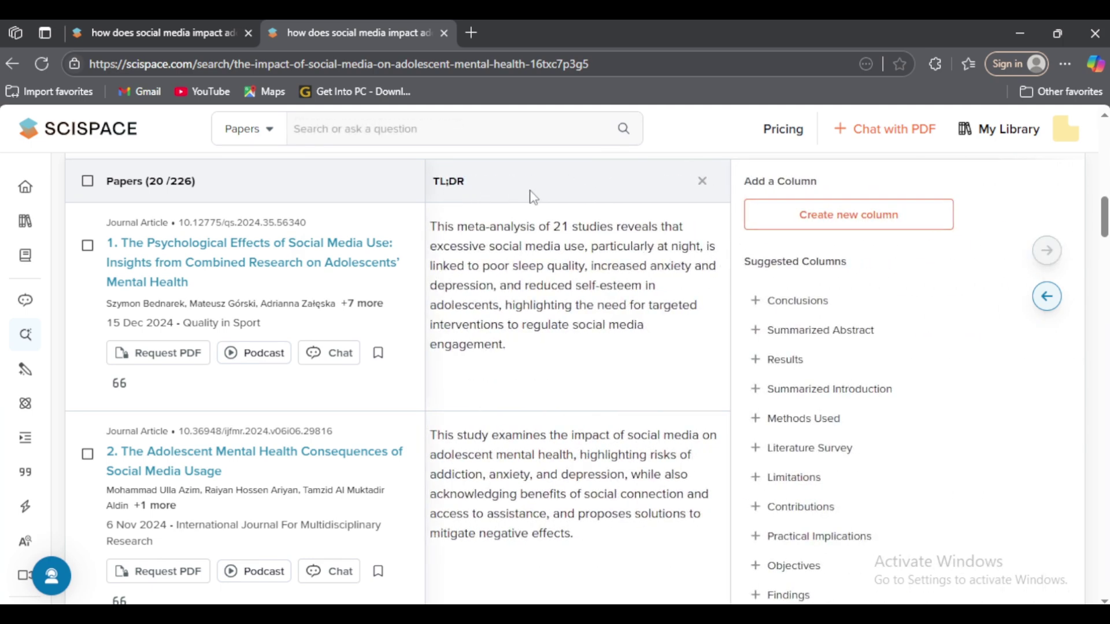
pyautogui.scroll(1, 466, 401)
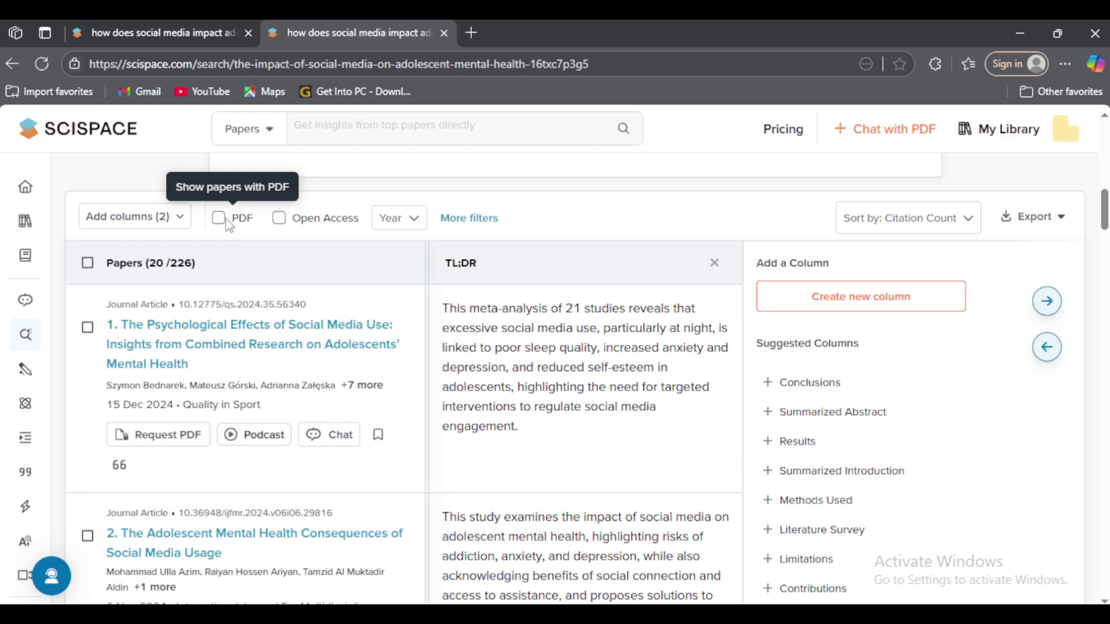
# Step: Read through the TL;DR summaries of the first papers in the results table
pyautogui.scroll(-4, 565, 254)
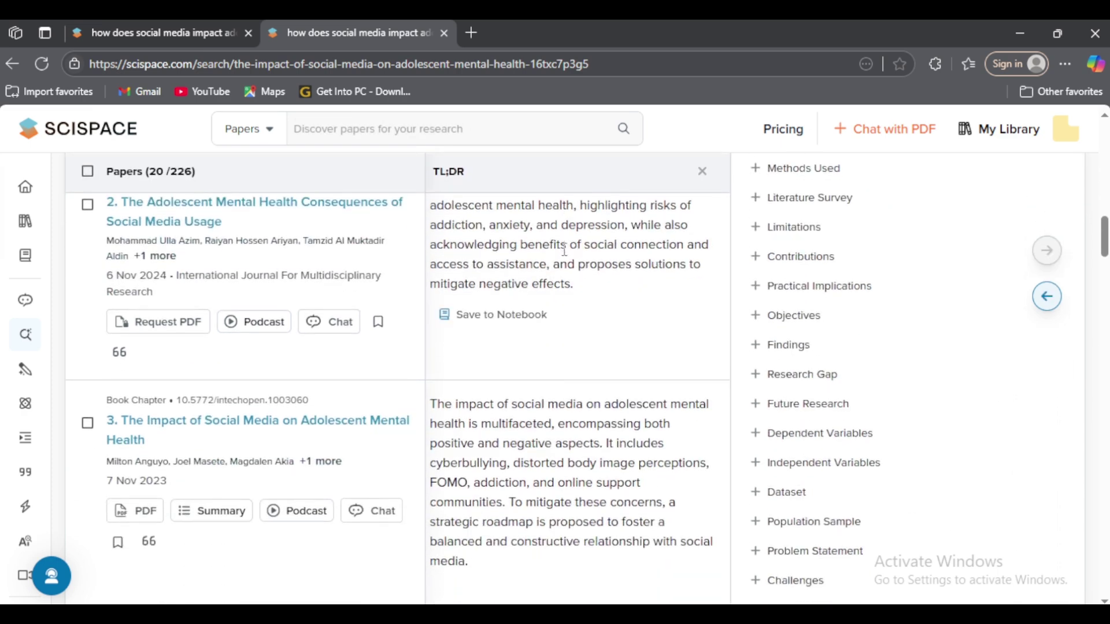
pyautogui.scroll(-1, 567, 254)
pyautogui.scroll(-2, 567, 256)
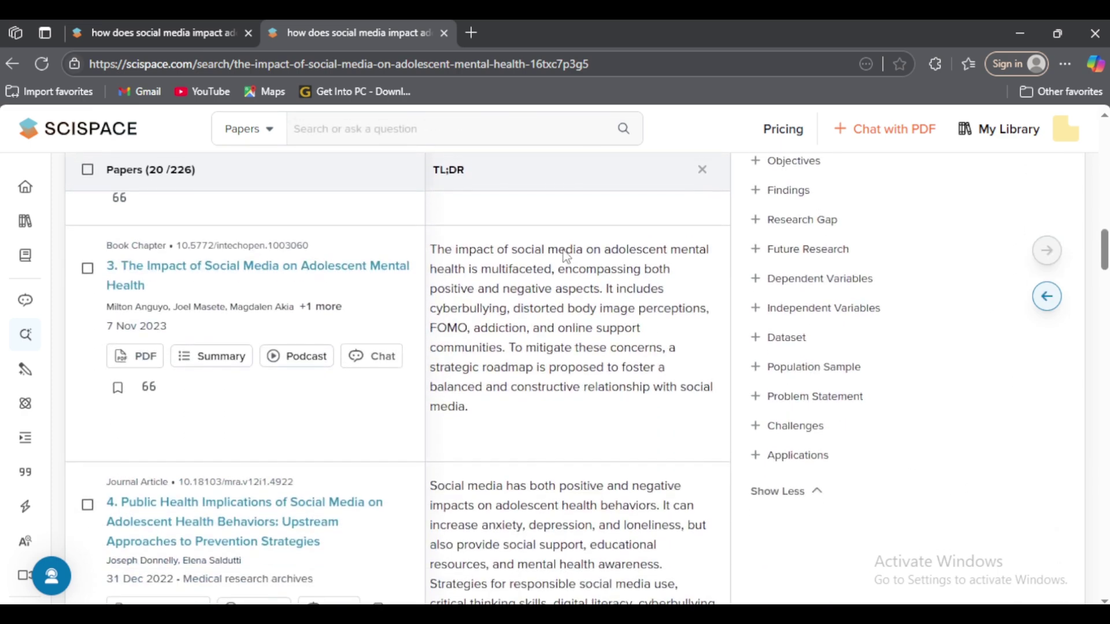
pyautogui.scroll(-3, 565, 255)
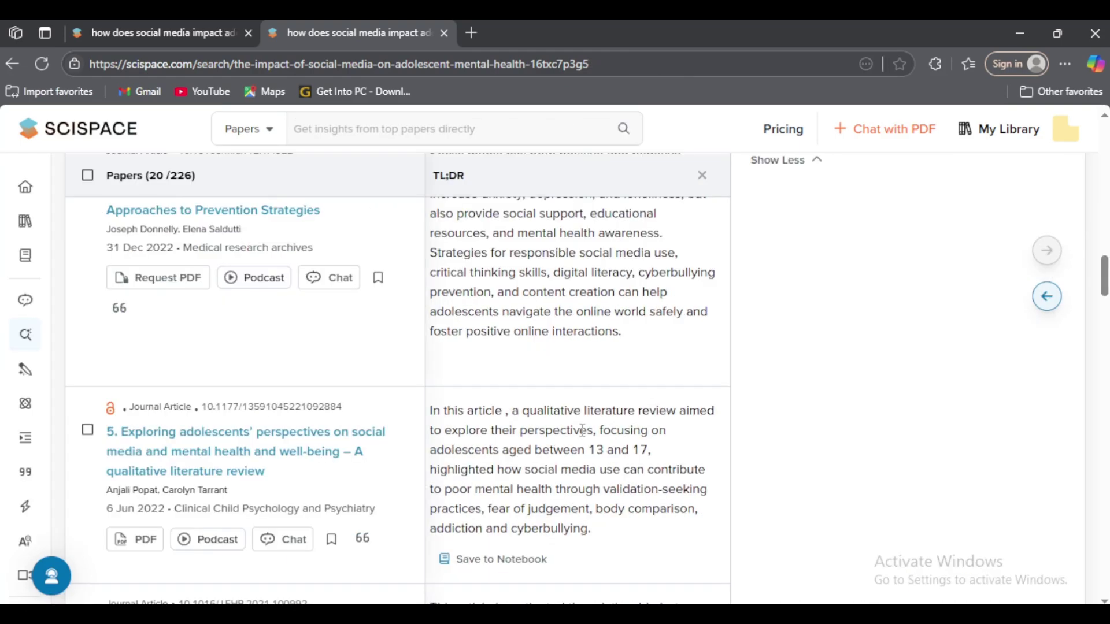
pyautogui.scroll(-1, 592, 412)
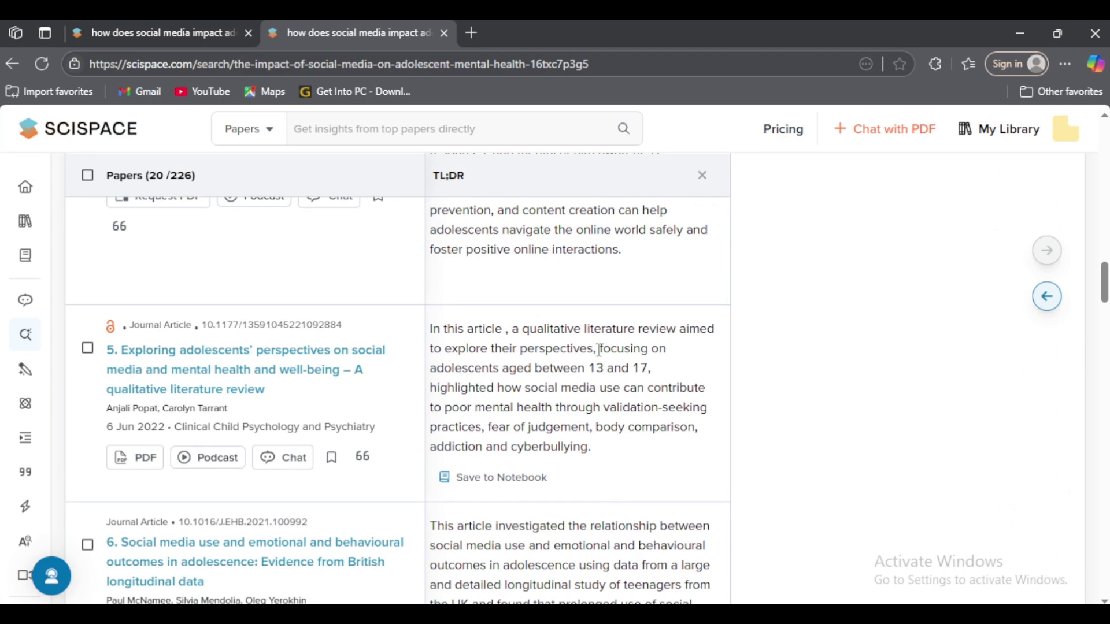
pyautogui.scroll(10, 598, 329)
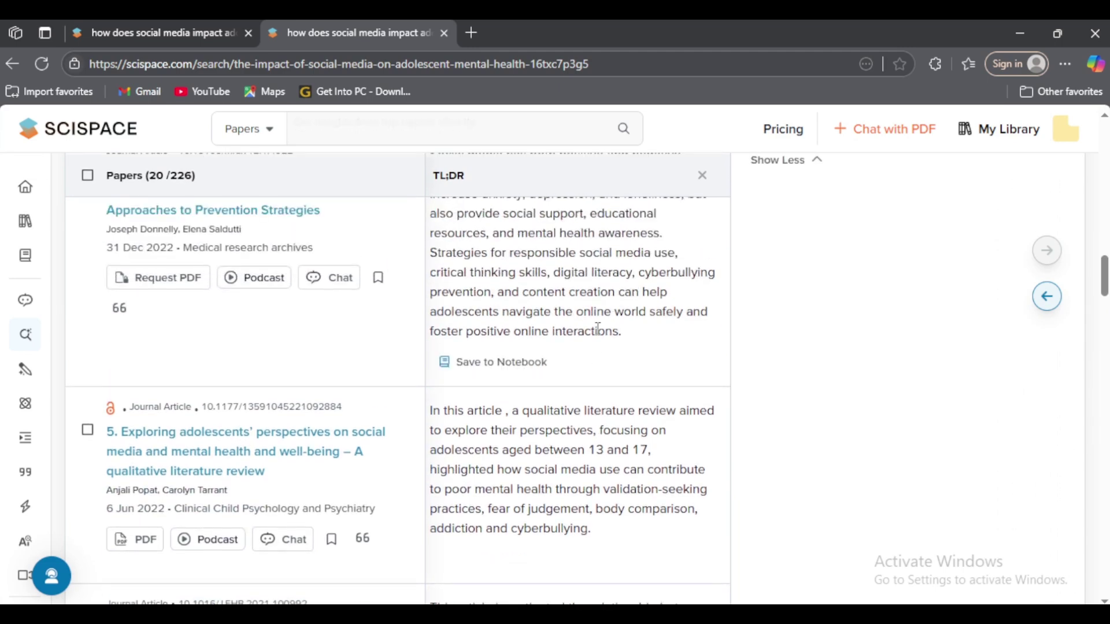
# Step: View the options for adding columns and for filtering the papers by publication year
pyautogui.click(174, 218)
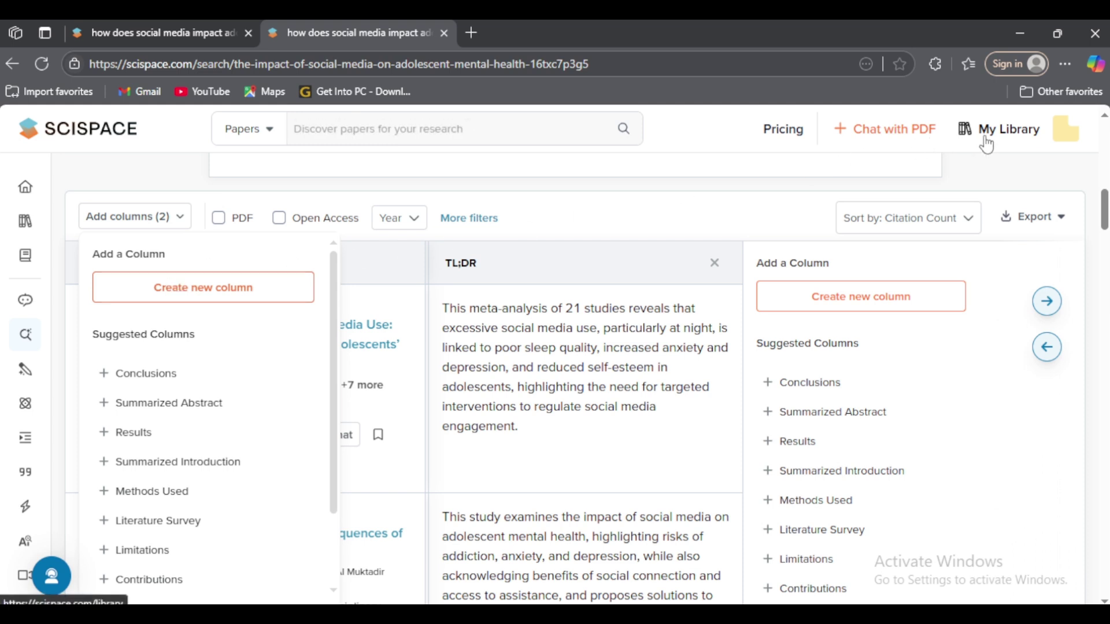
pyautogui.click(415, 220)
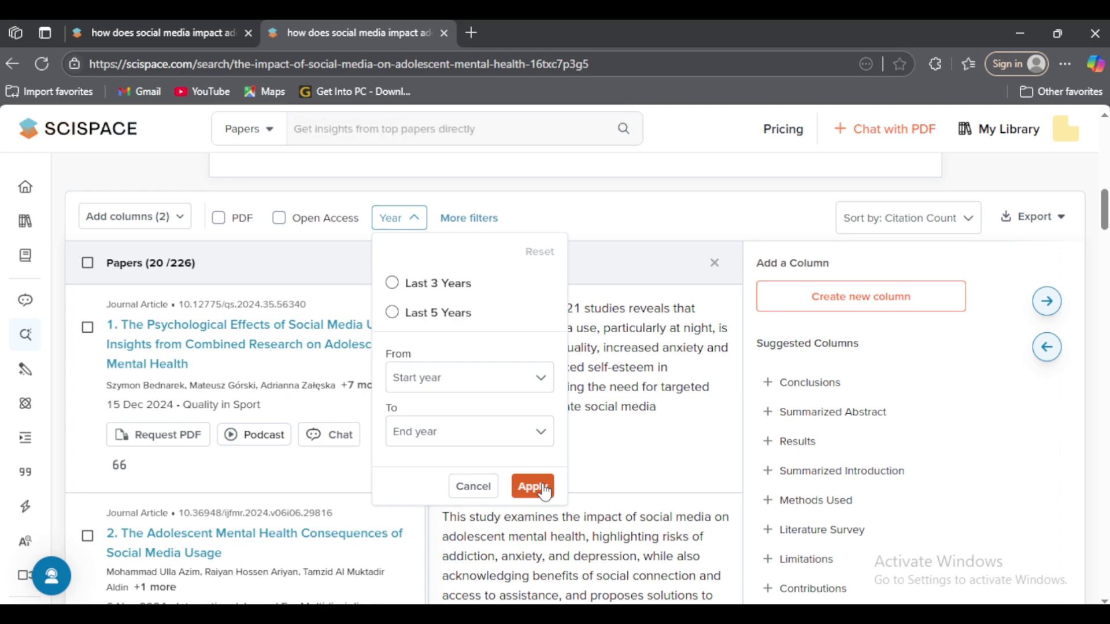
pyautogui.scroll(-1, 703, 410)
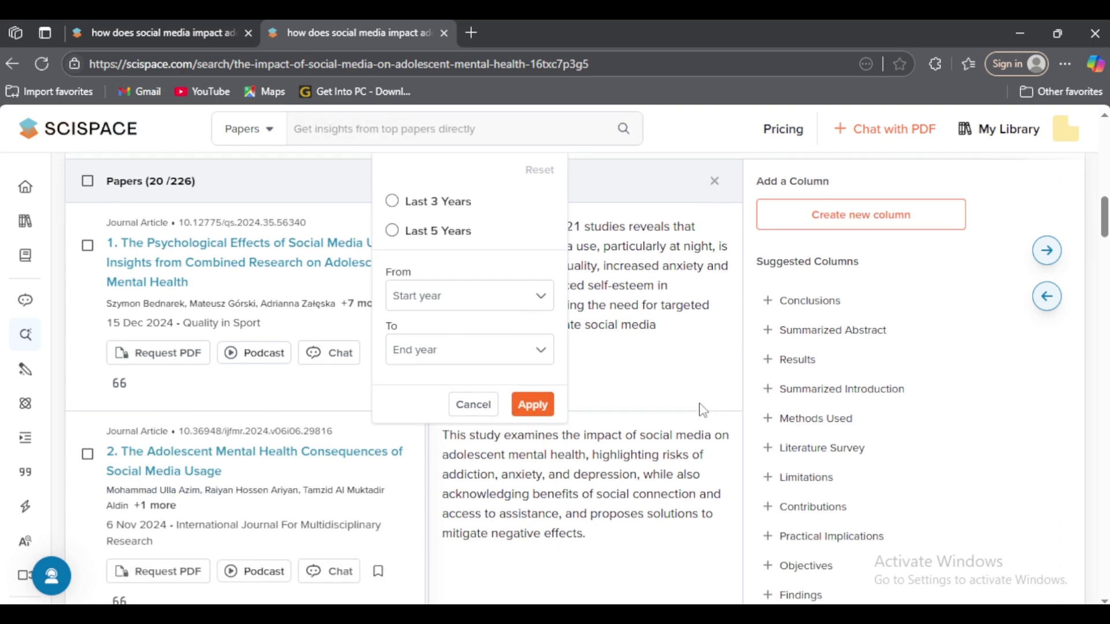
pyautogui.scroll(-3, 704, 410)
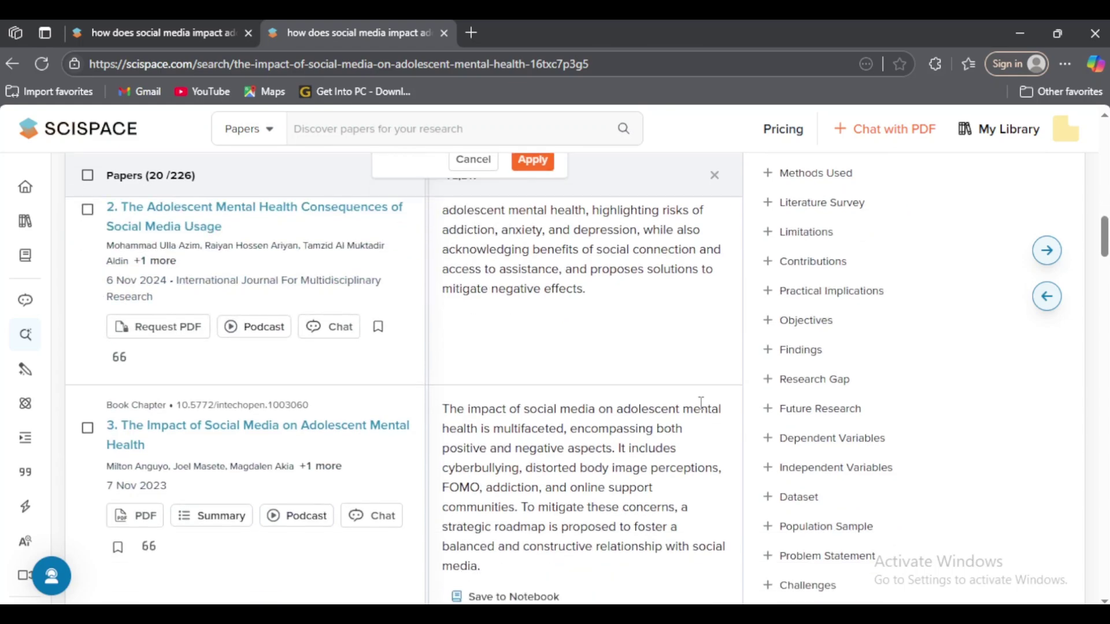
pyautogui.scroll(-1, 702, 406)
pyautogui.scroll(7, 704, 411)
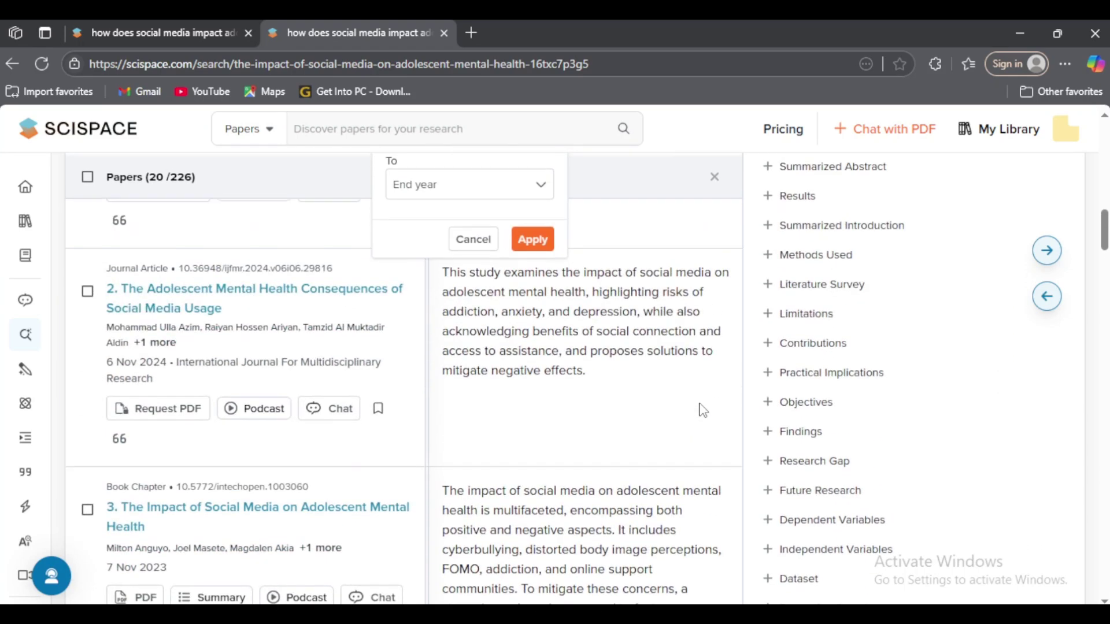
pyautogui.scroll(1, 702, 406)
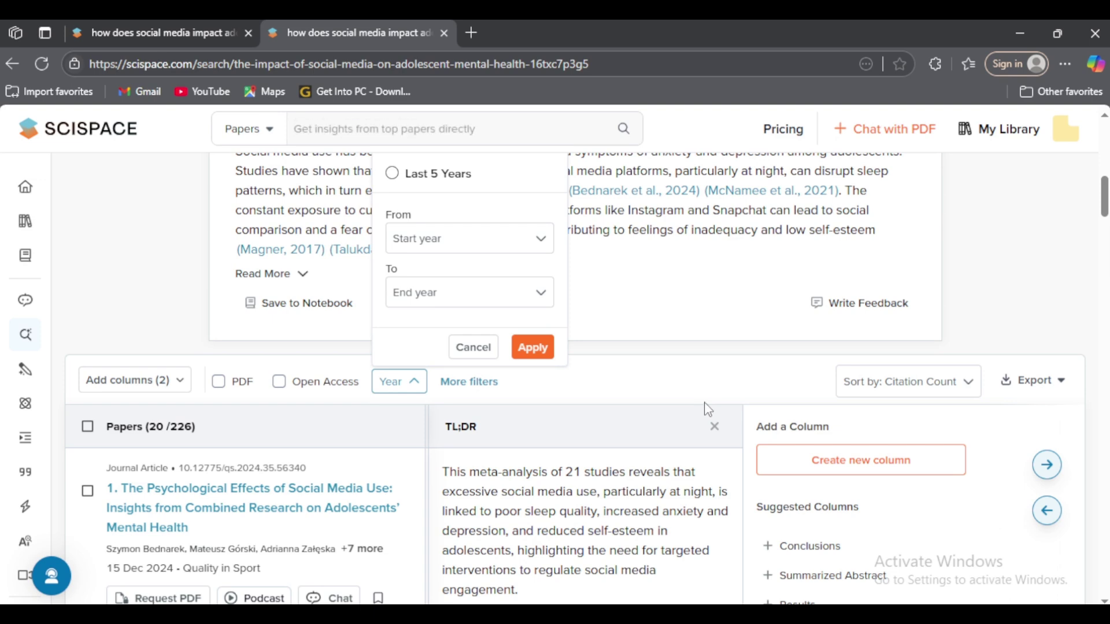
# Step: Review the full list of suggested columns offered beside the papers table
pyautogui.scroll(-3, 865, 457)
pyautogui.scroll(-3, 871, 428)
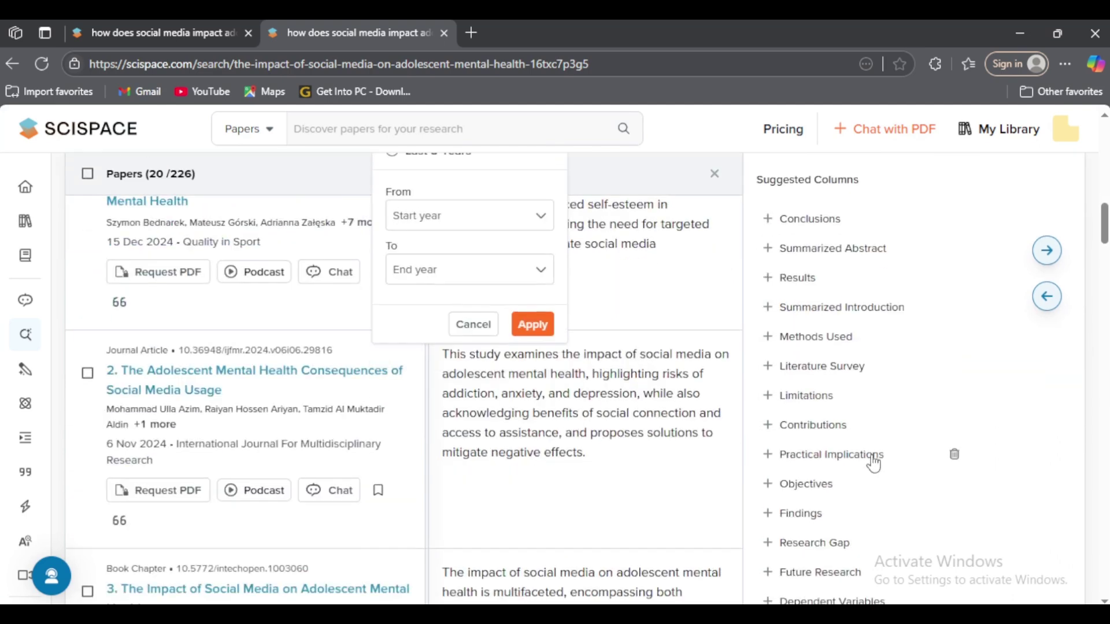
pyautogui.scroll(-3, 838, 439)
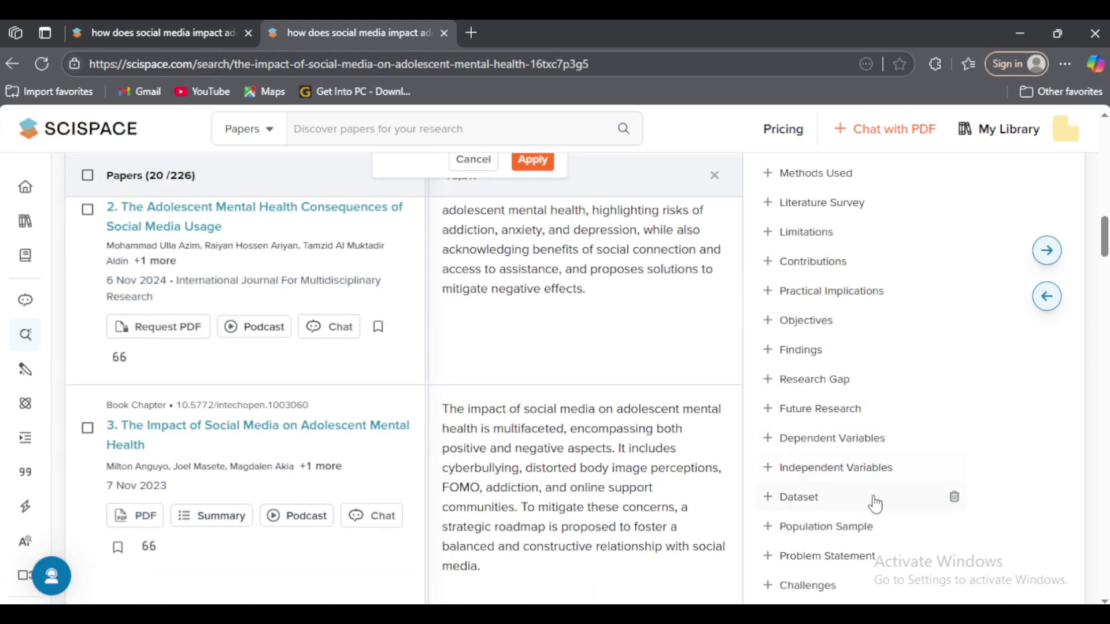
pyautogui.scroll(-2, 867, 521)
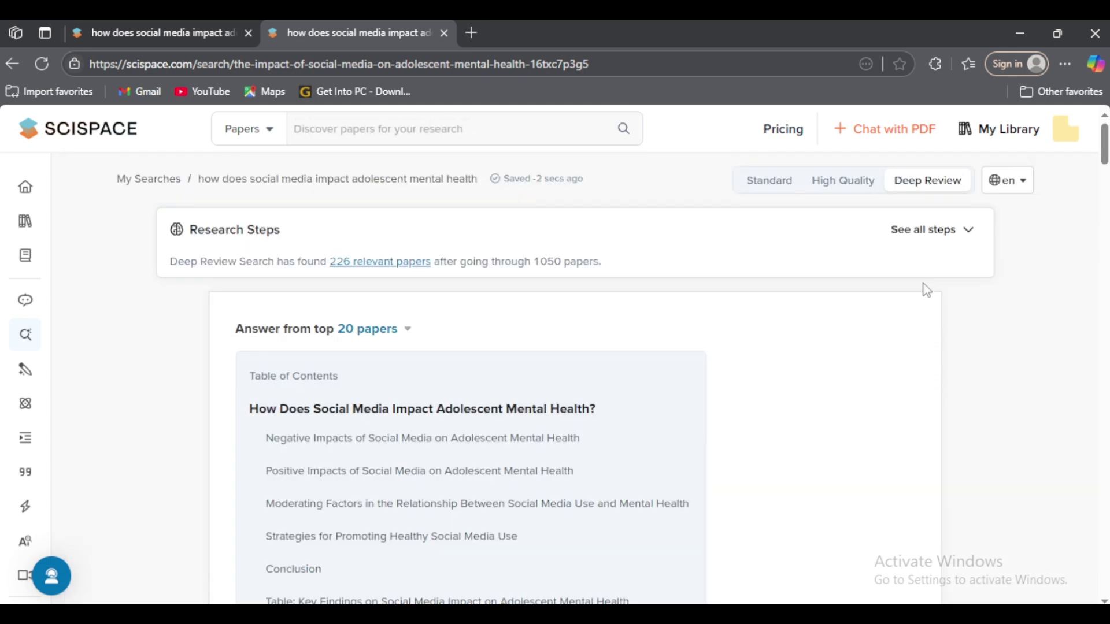
# Step: Look through the languages offered for the Deep Review results, from English down to Malay
pyautogui.click(1019, 186)
pyautogui.scroll(-10, 962, 289)
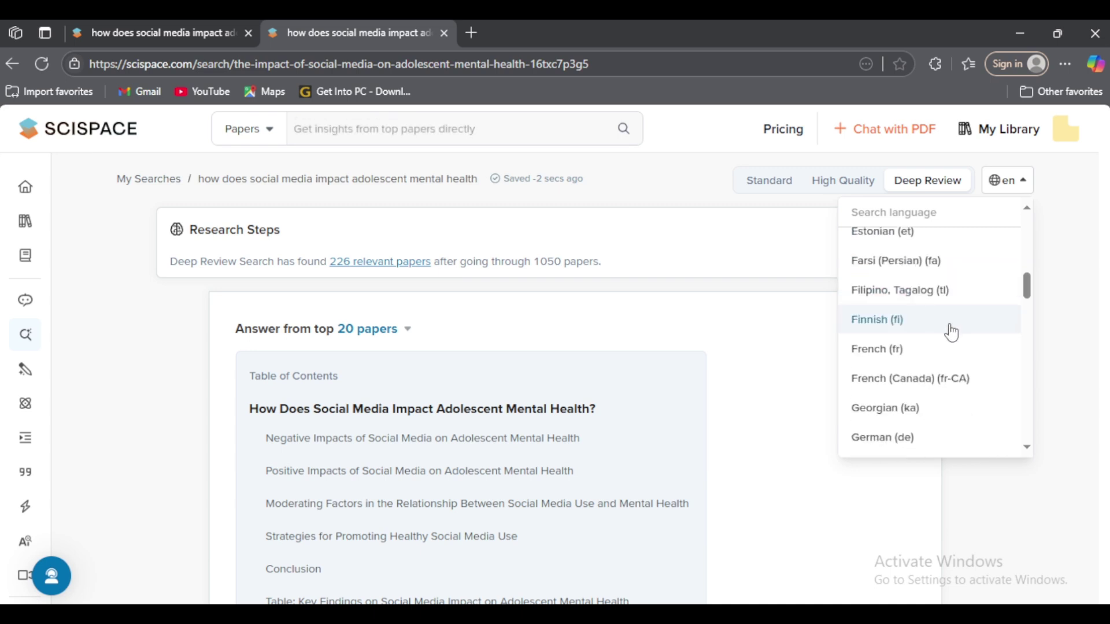
pyautogui.scroll(3, 949, 347)
pyautogui.scroll(-15, 968, 397)
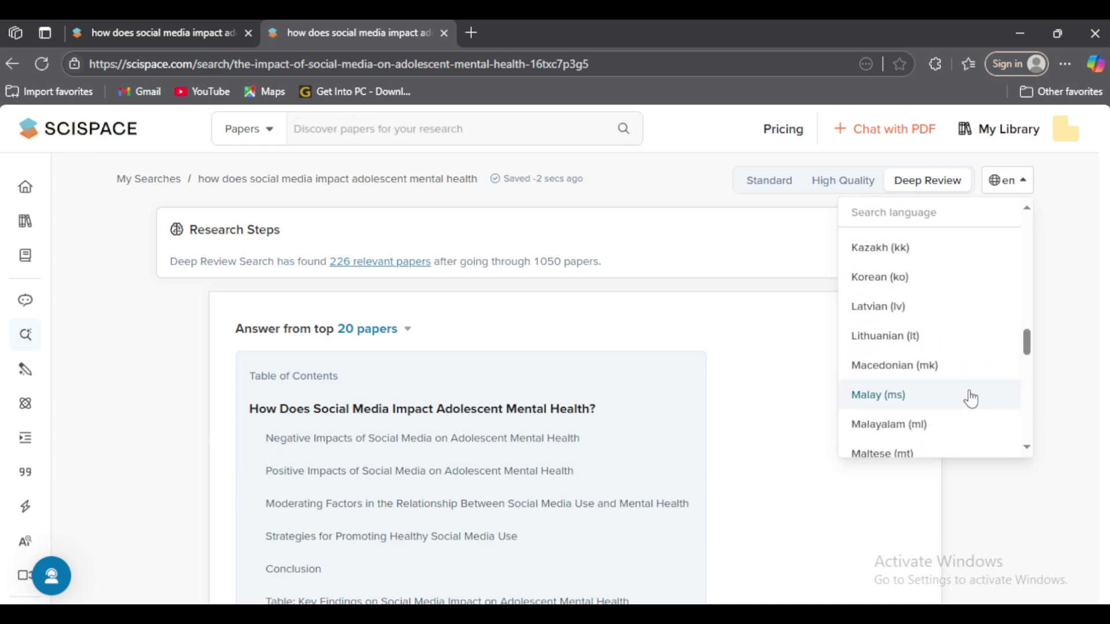
pyautogui.click(971, 398)
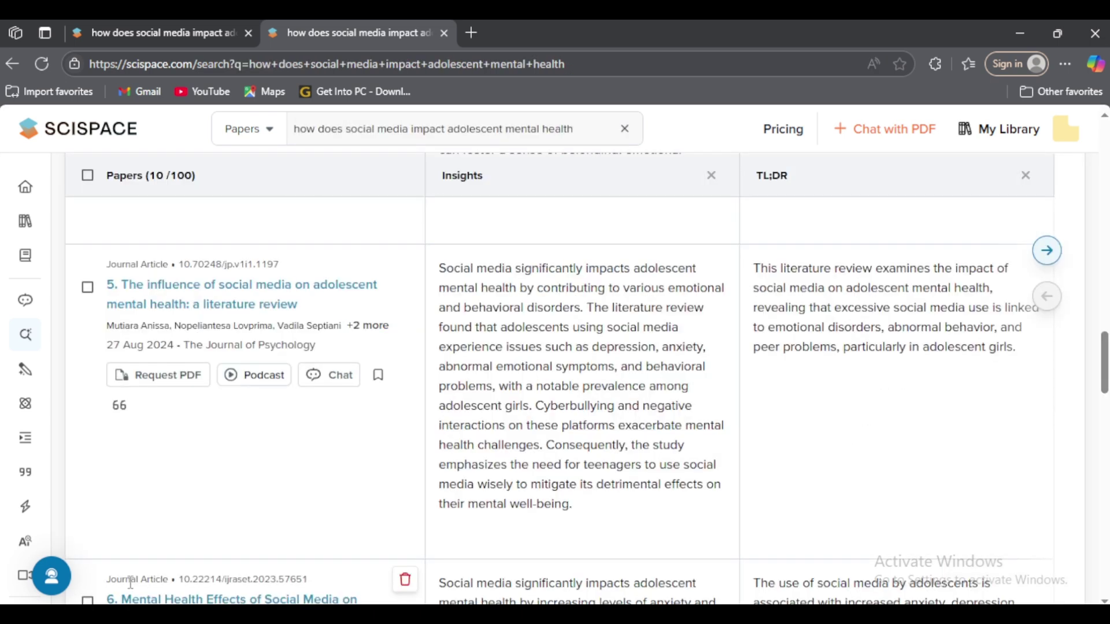
# Step: View the support chat's suggested help articles and its messages section
pyautogui.click(52, 577)
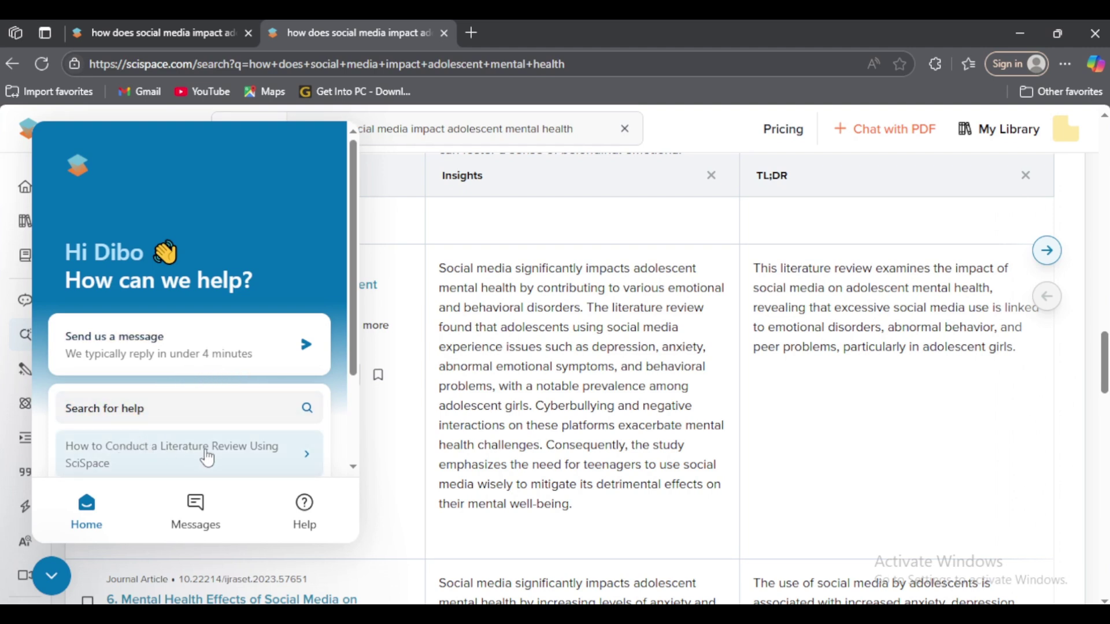
pyautogui.scroll(-3, 208, 457)
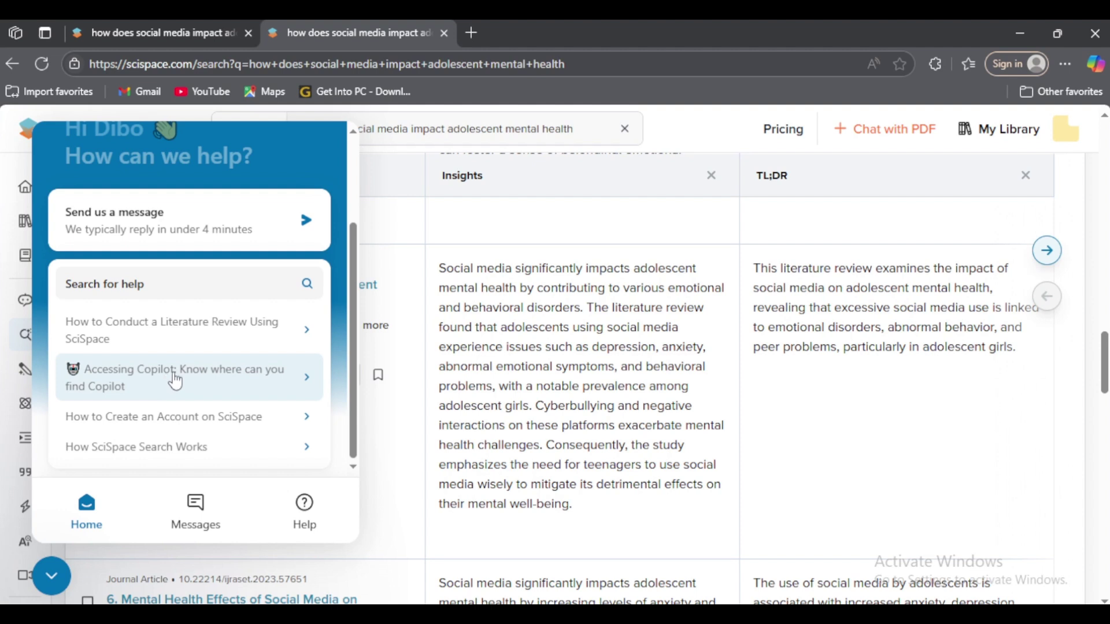
pyautogui.scroll(3, 169, 383)
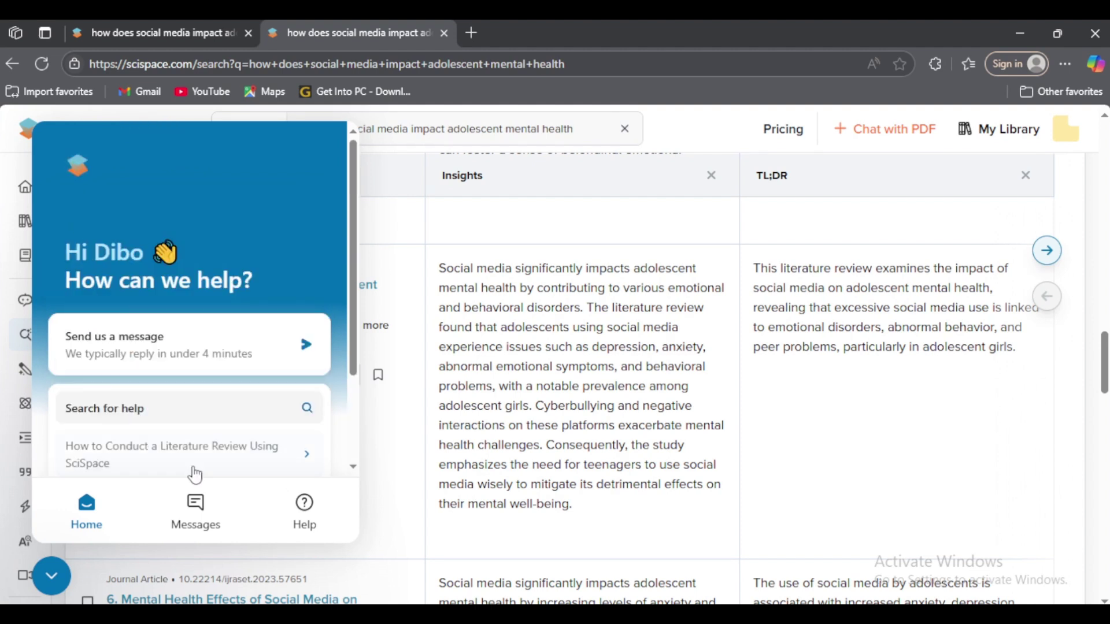
pyautogui.click(196, 509)
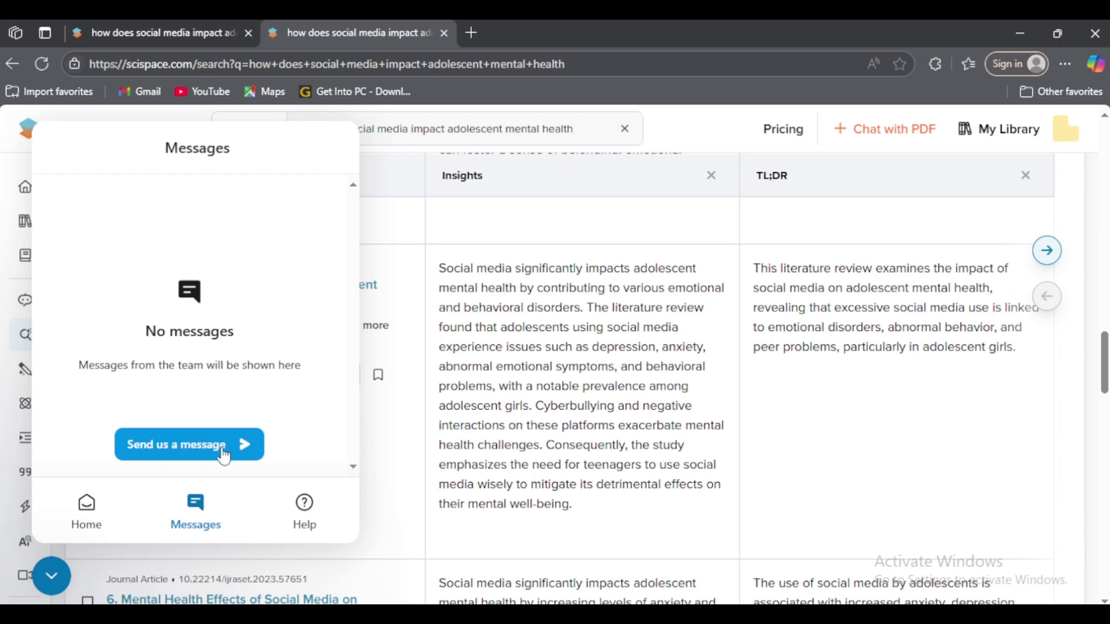
# Step: Open My Library to view its PDF upload and Zotero import options
pyautogui.scroll(15, 579, 347)
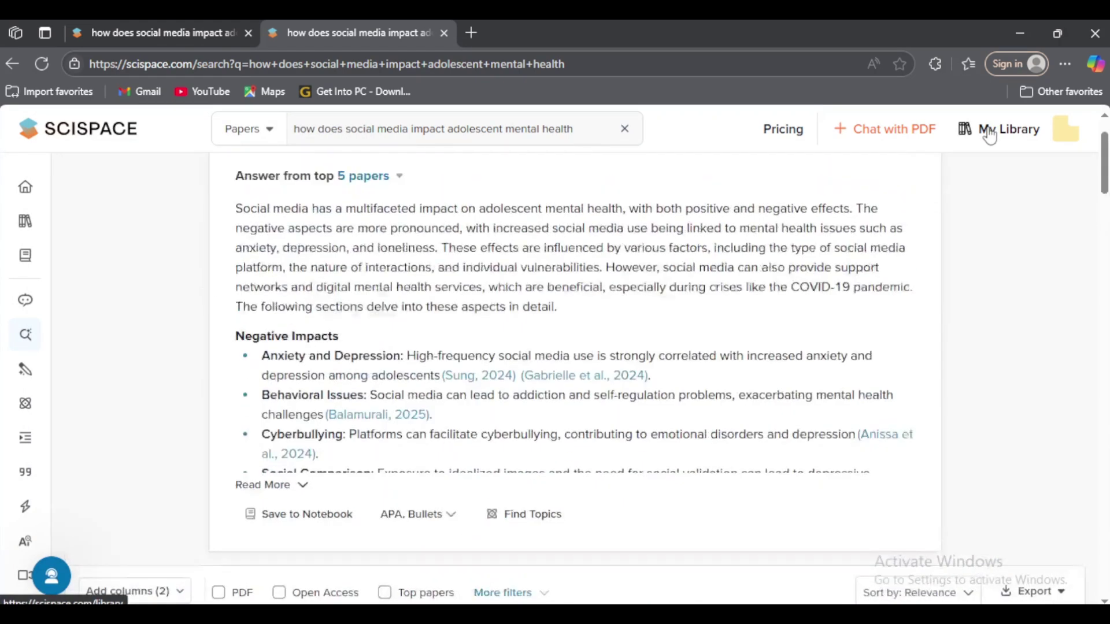
pyautogui.scroll(1, 990, 134)
pyautogui.click(1006, 141)
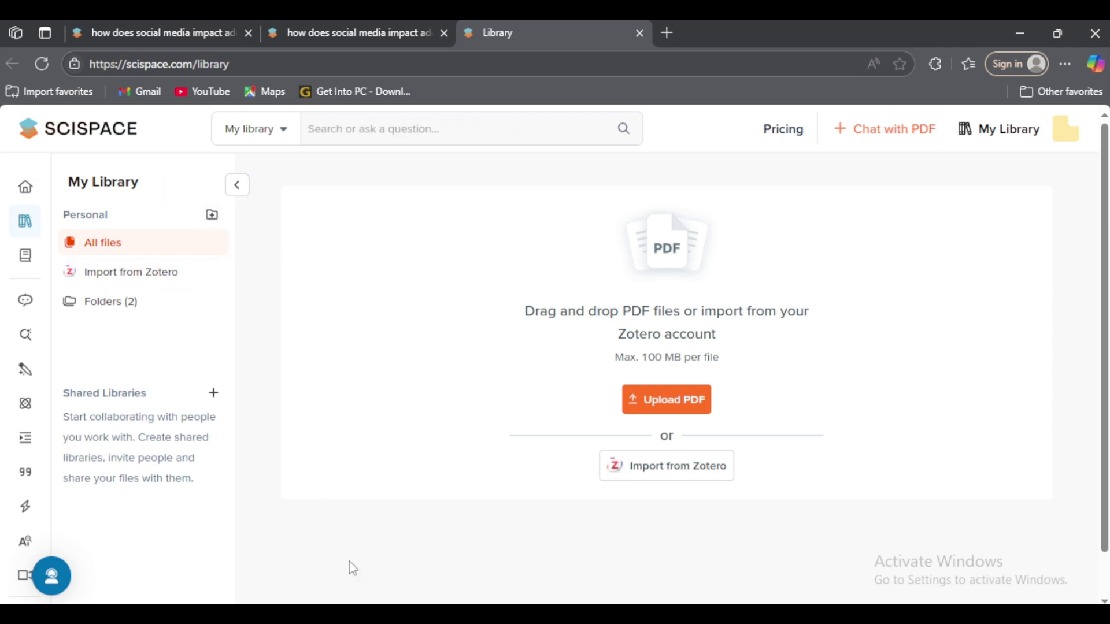
# Step: Return to the Deep Review results and examine the list of available output languages
pyautogui.click(141, 28)
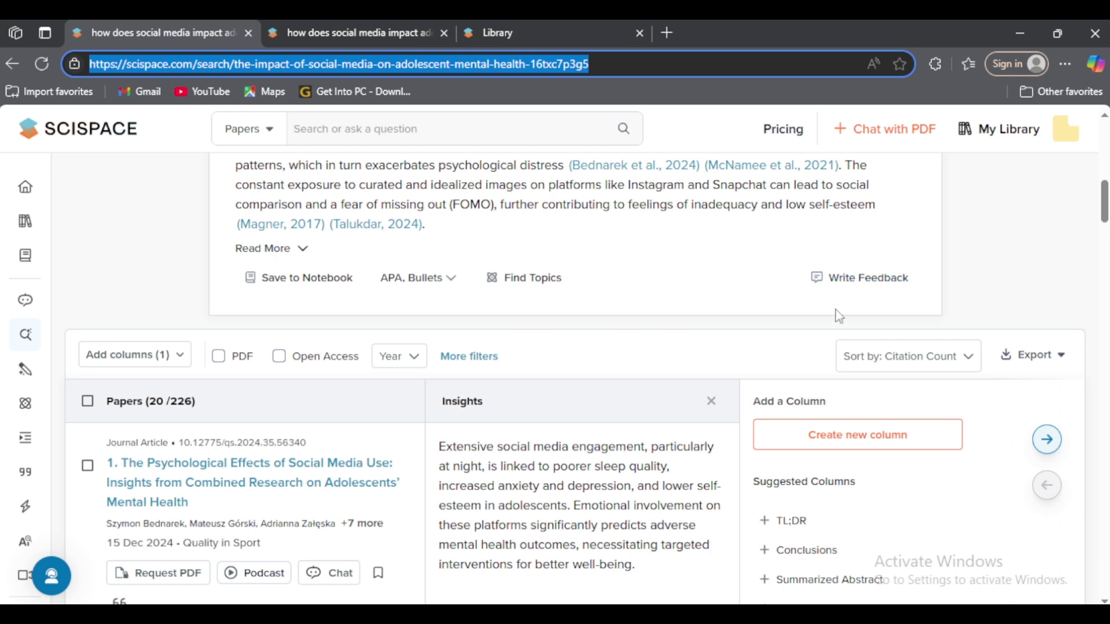
pyautogui.scroll(10, 839, 315)
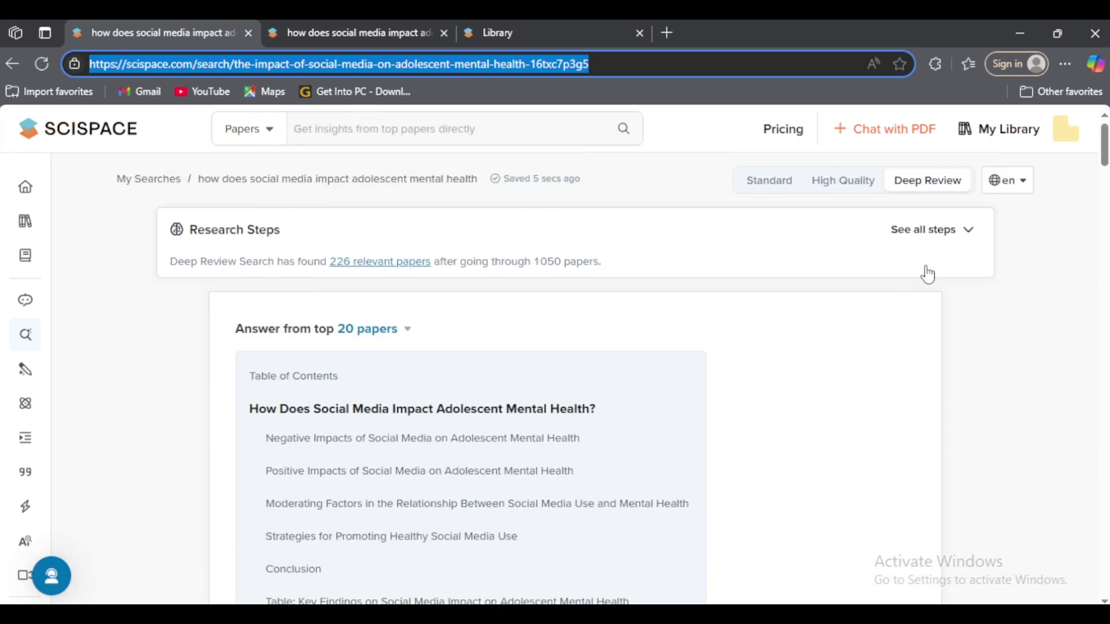
pyautogui.click(1033, 191)
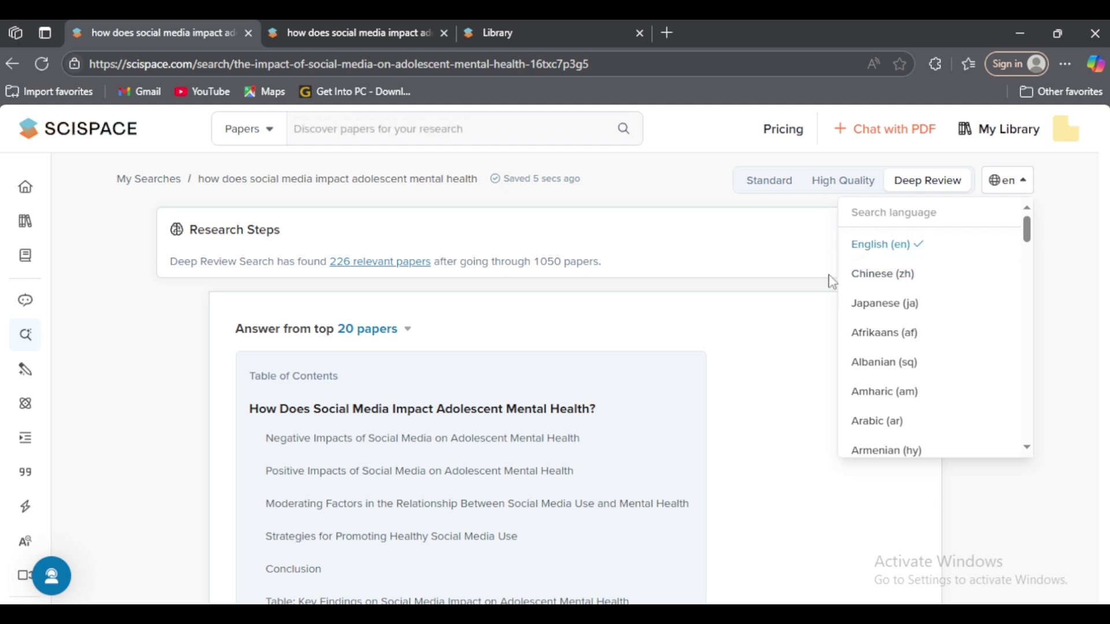
pyautogui.scroll(-5, 900, 298)
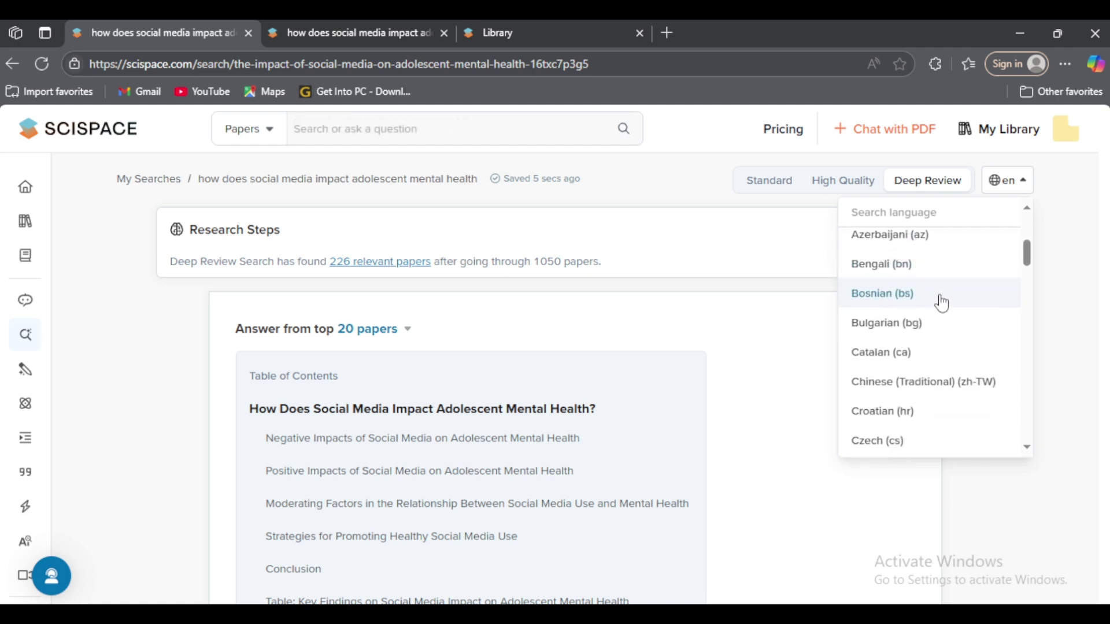
pyautogui.scroll(-4, 943, 303)
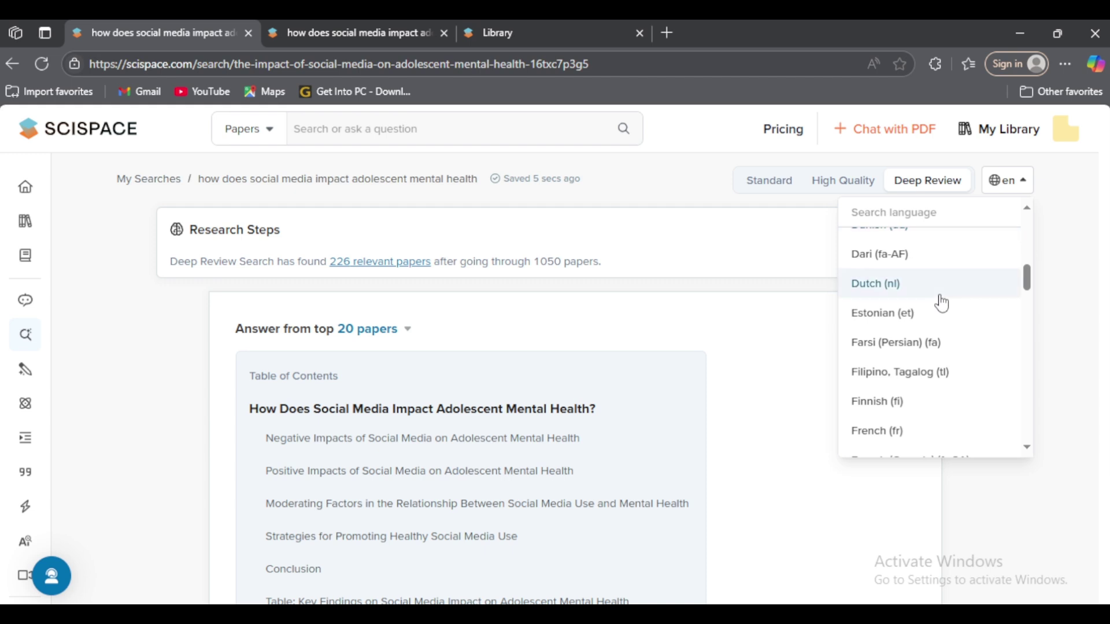
pyautogui.scroll(-2, 942, 304)
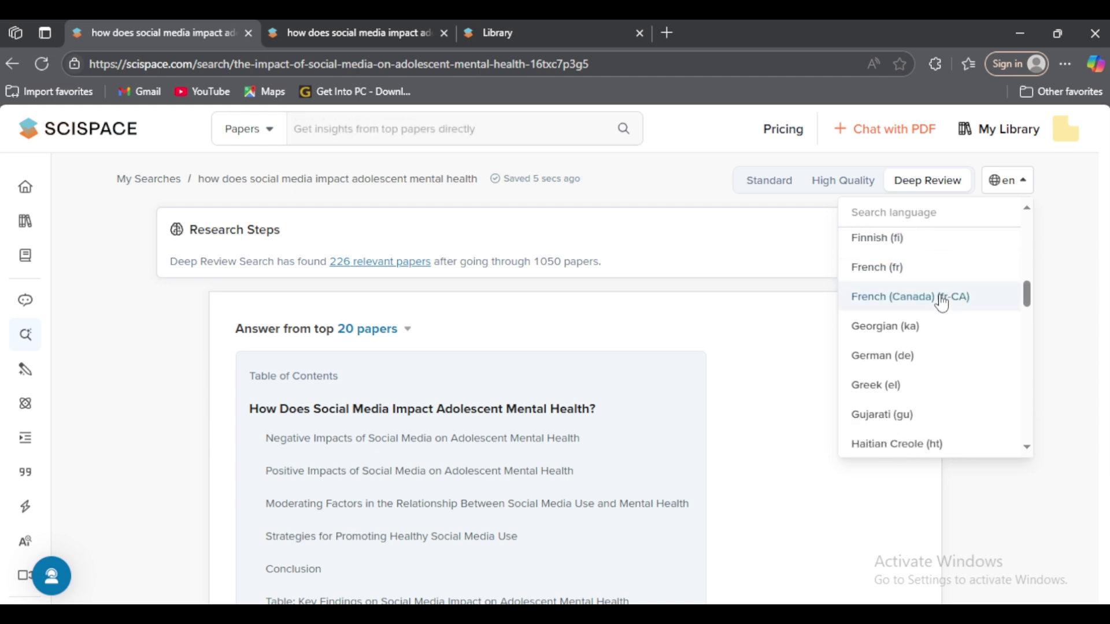
pyautogui.scroll(-5, 942, 304)
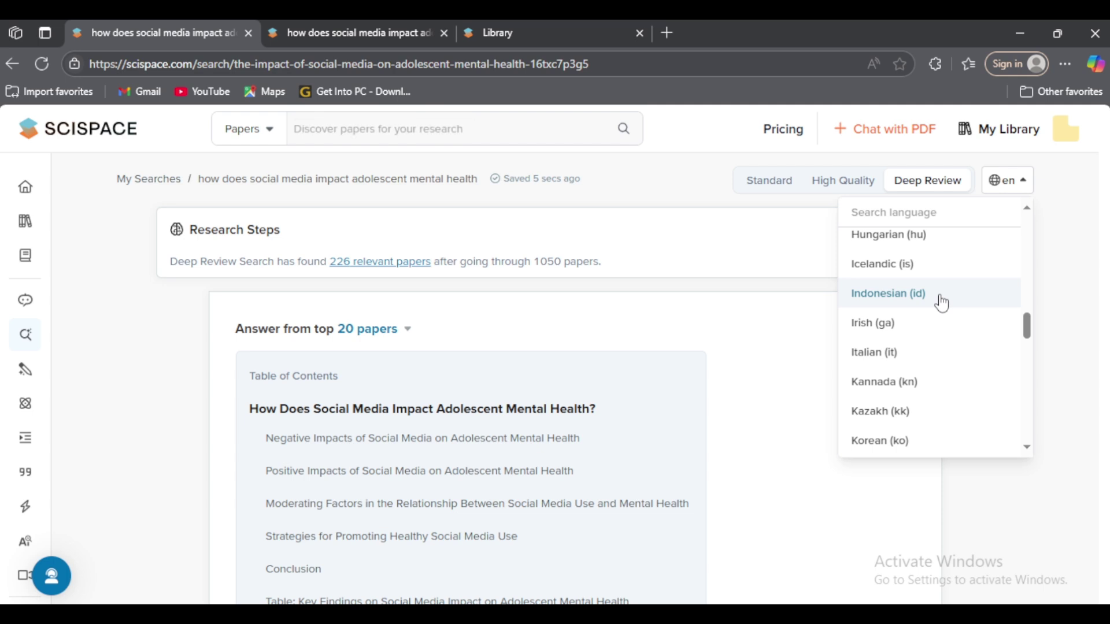
pyautogui.scroll(-4, 942, 303)
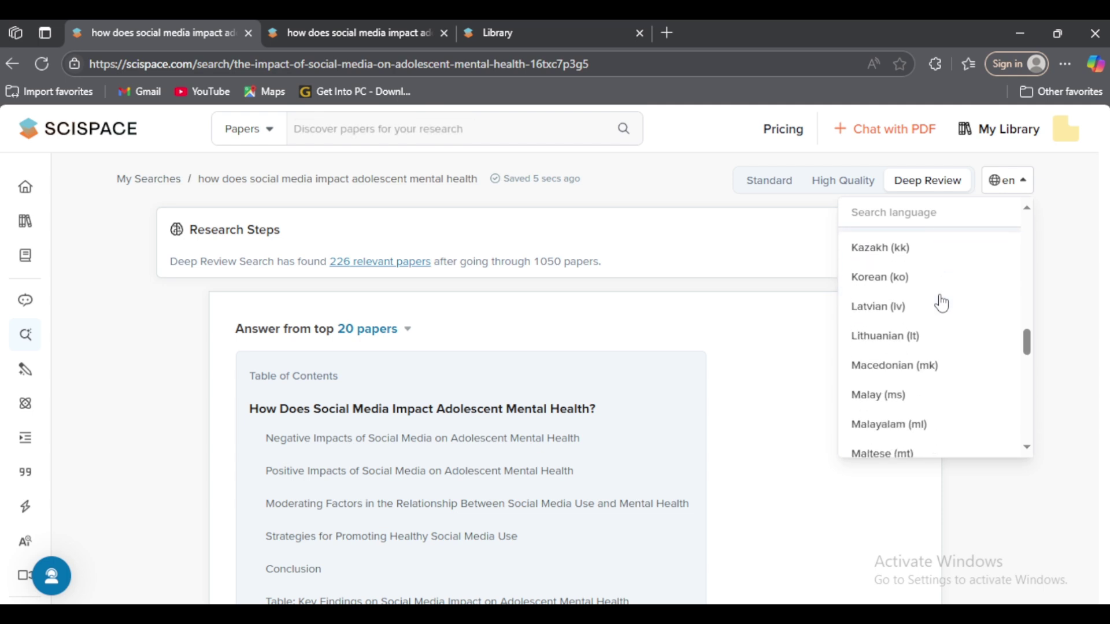
pyautogui.scroll(-2, 943, 303)
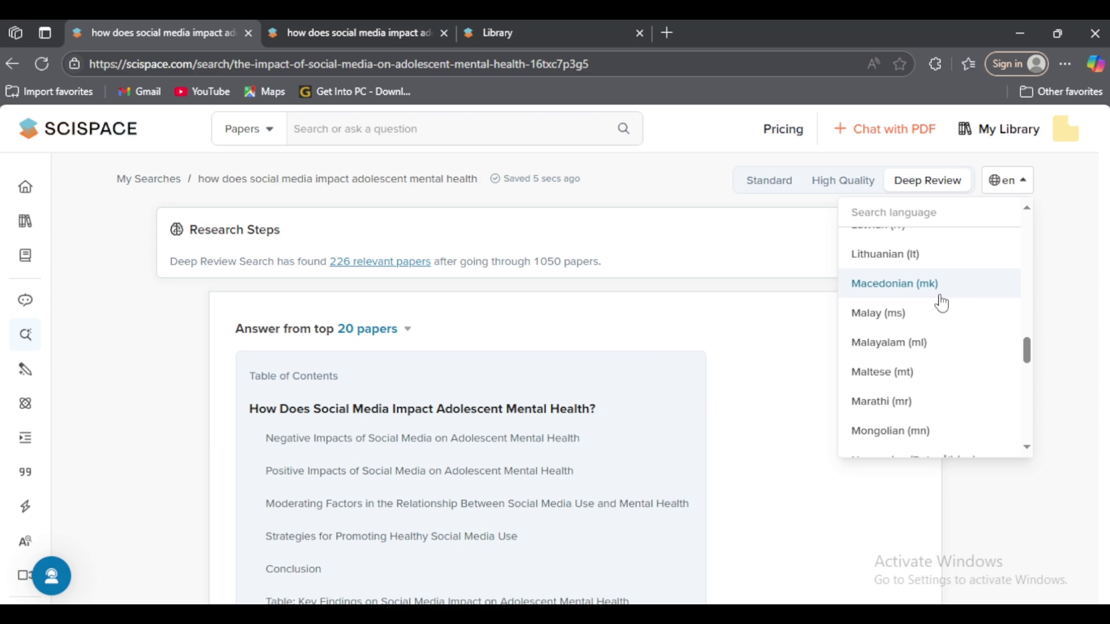
pyautogui.click(694, 254)
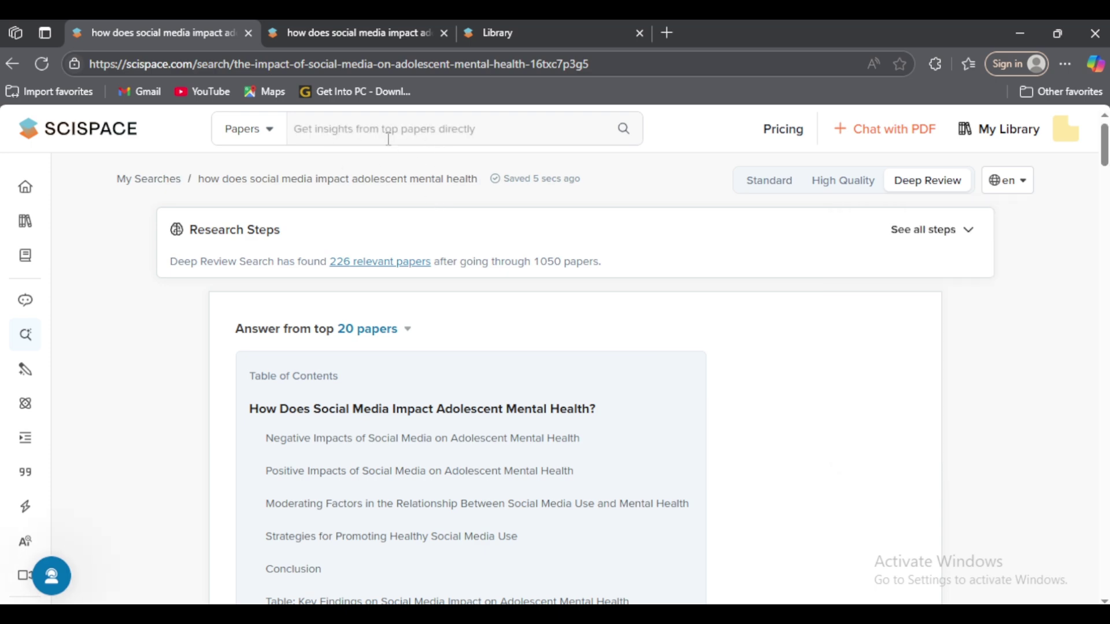
# Step: Go to the table of relevant papers found by the Deep Review search
pyautogui.click(403, 260)
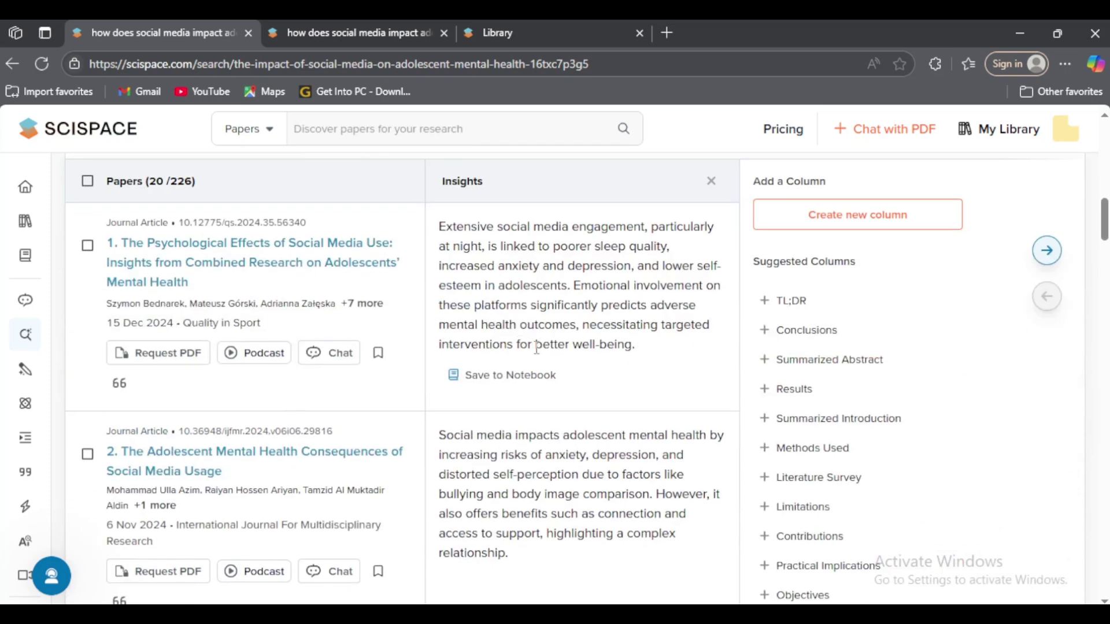
pyautogui.scroll(-5, 837, 431)
pyautogui.moveTo(35, 218)
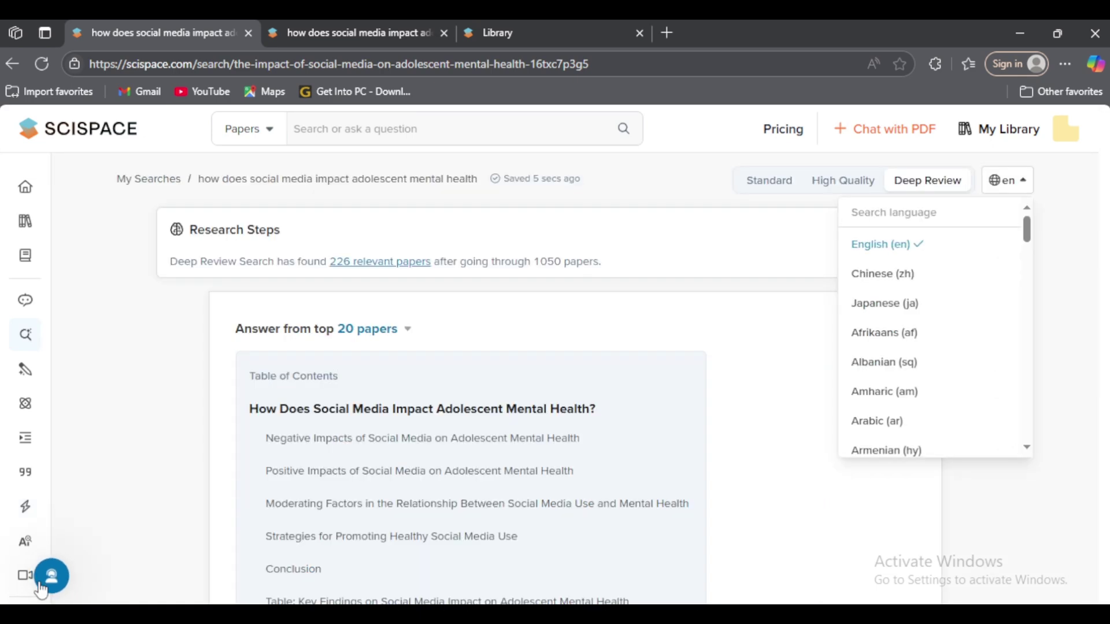
# Step: Review the help articles on the support chat's home page, and close the chat
pyautogui.click(52, 576)
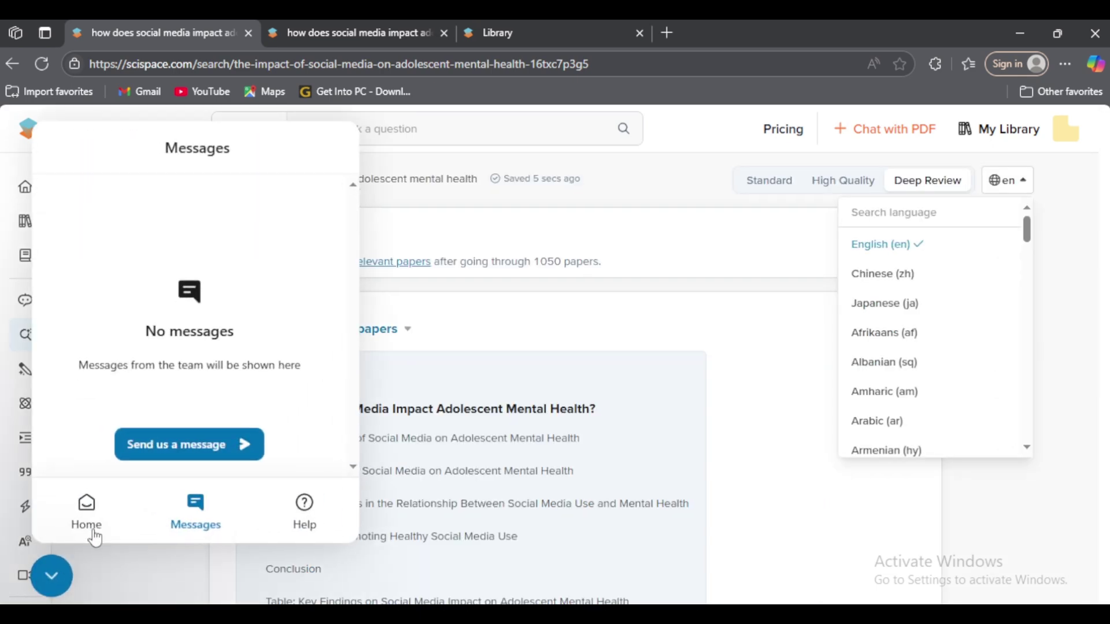
pyautogui.click(101, 519)
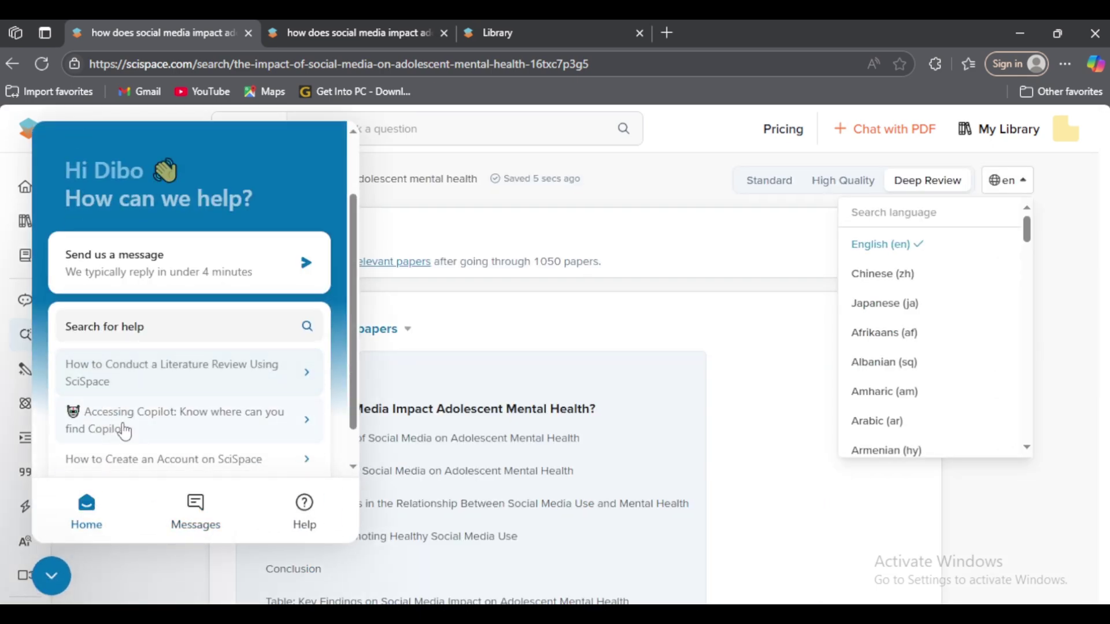
pyautogui.scroll(-1, 135, 428)
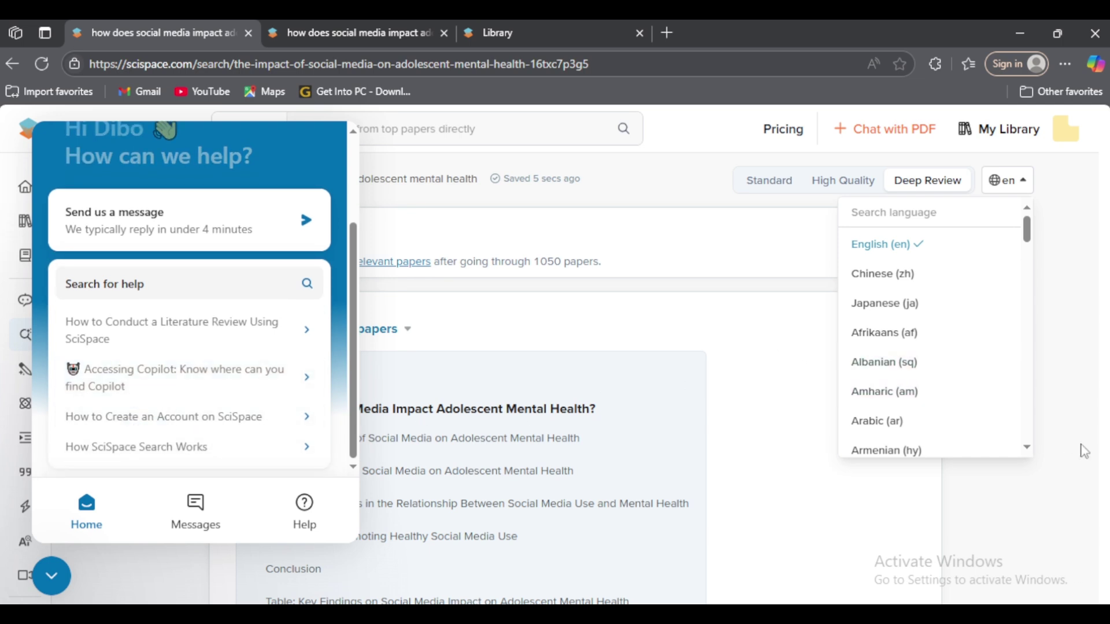
pyautogui.click(1071, 443)
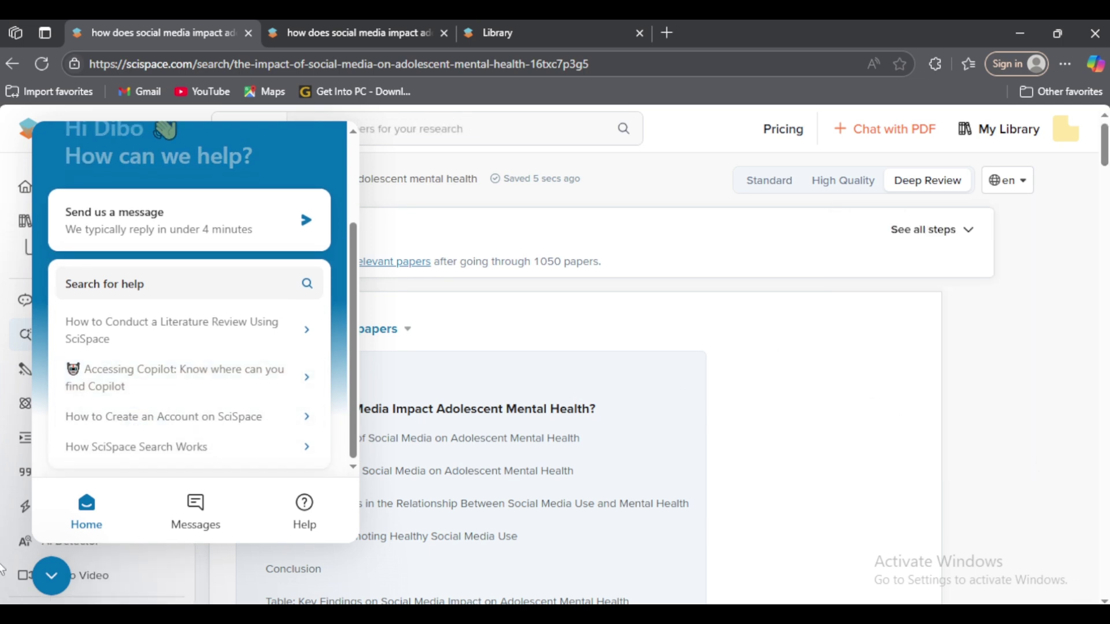
pyautogui.click(51, 576)
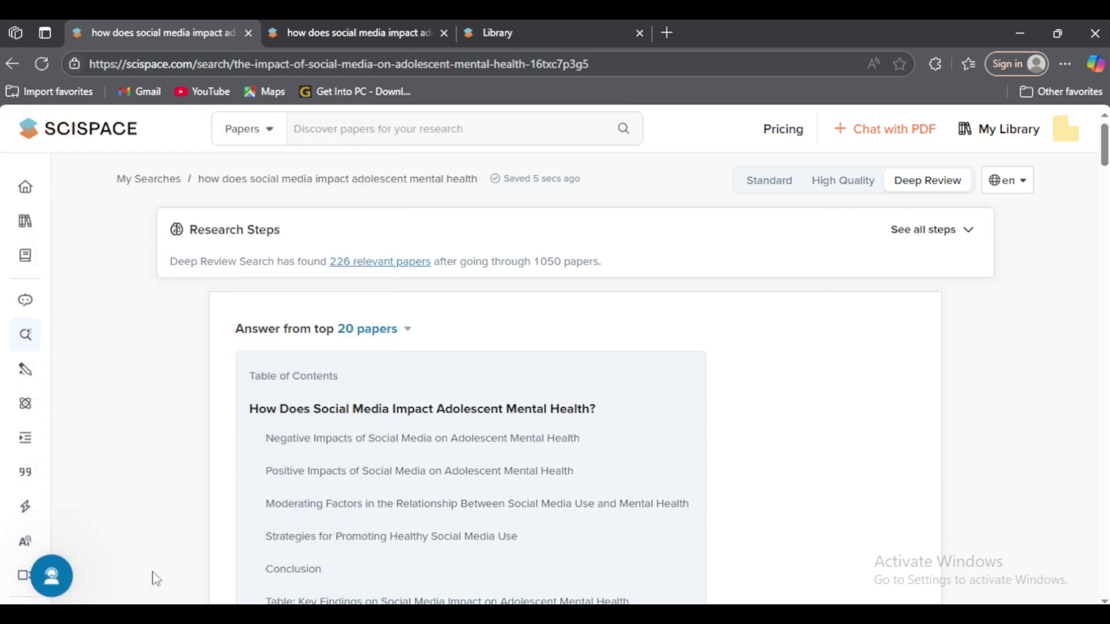
# Step: View the language choices and the export options for the papers table
pyautogui.click(1016, 181)
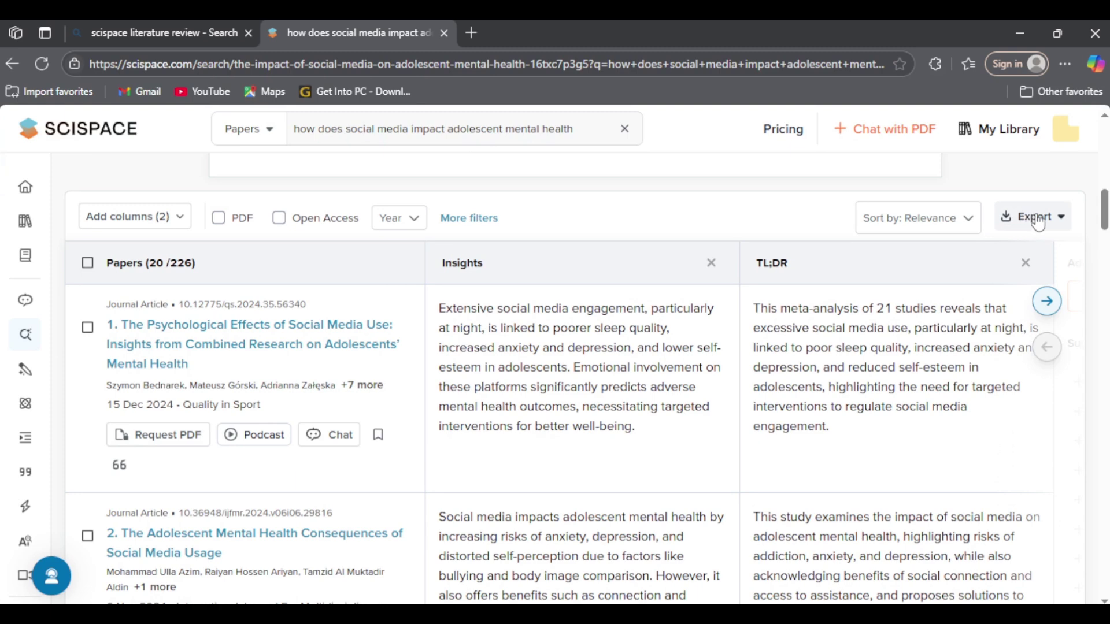
pyautogui.click(1034, 219)
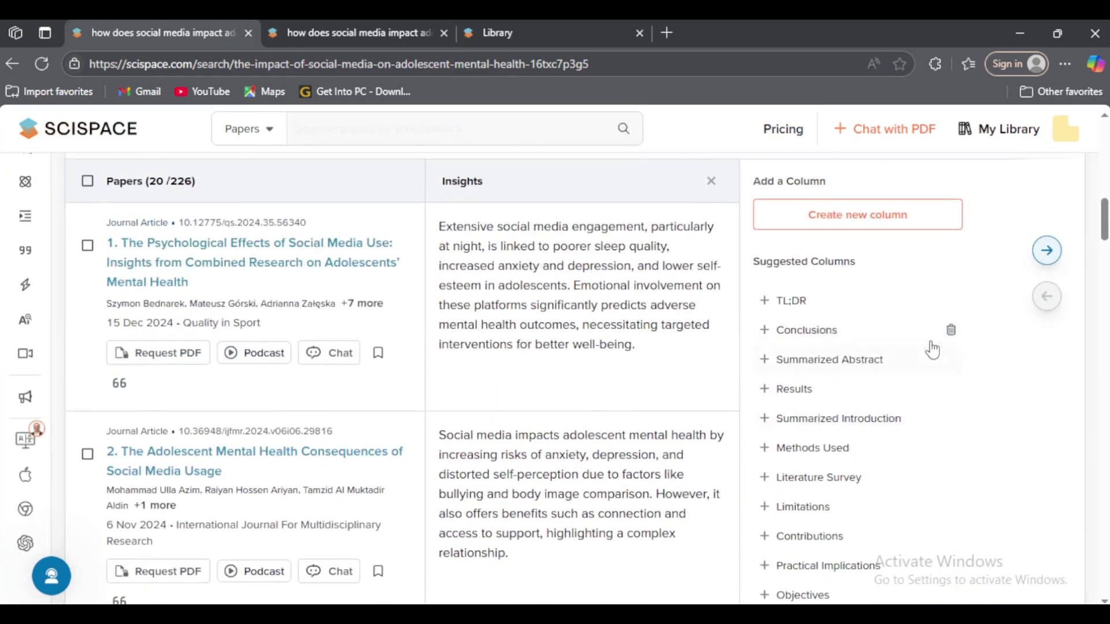
# Step: Review the suggested columns beside the papers table, from TL;DR to Applications
pyautogui.scroll(-4, 860, 346)
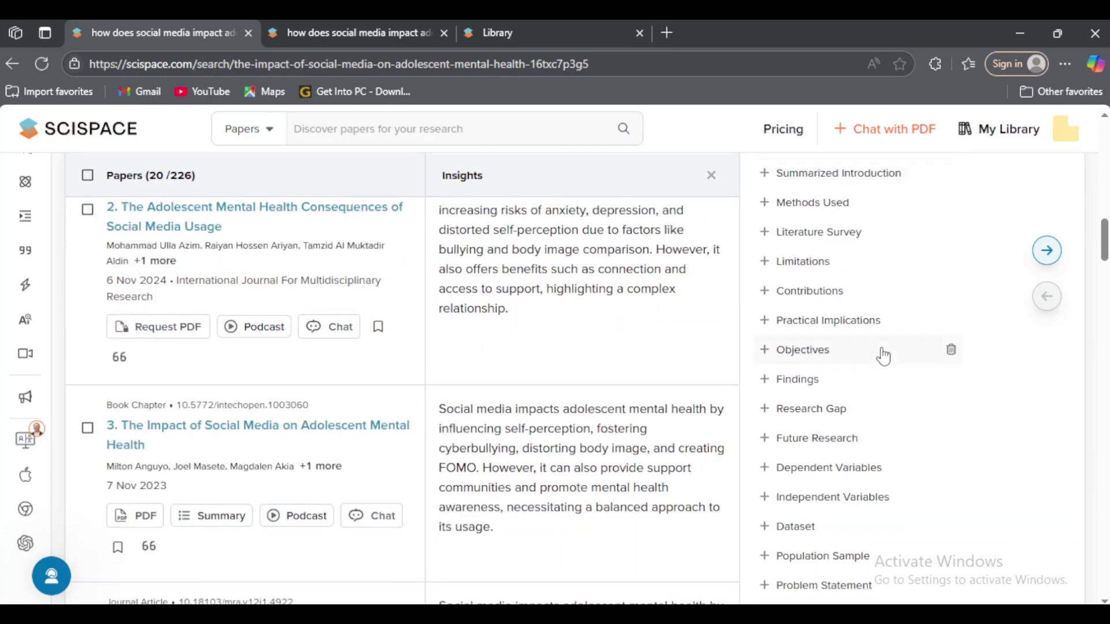
pyautogui.scroll(-5, 842, 389)
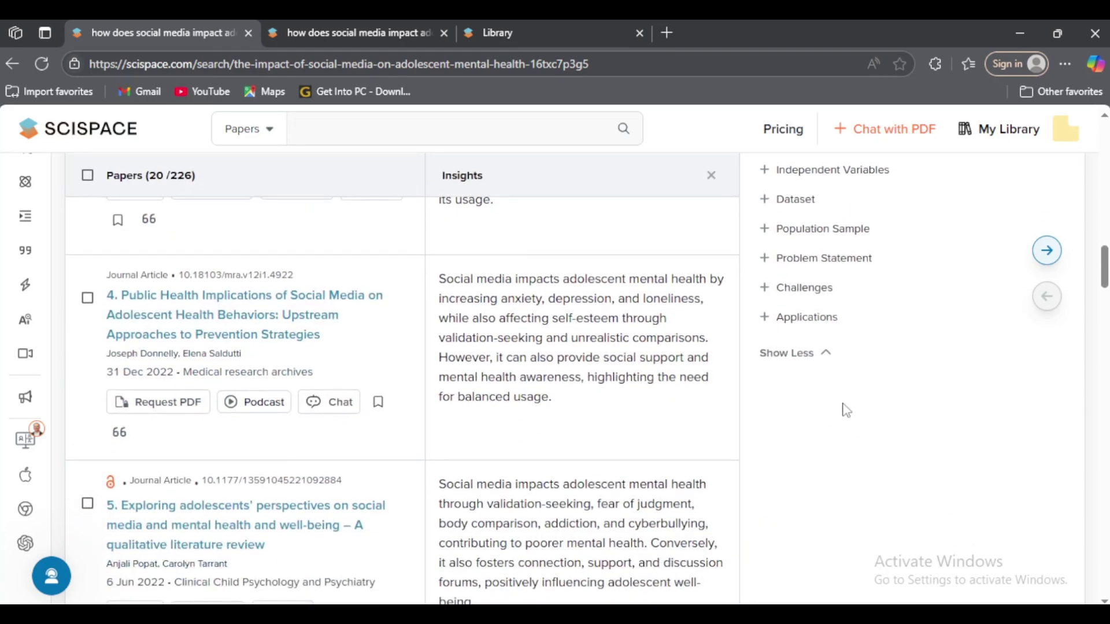
pyautogui.scroll(8, 833, 370)
# Step: Skim the listed papers and their Insights, checking the table's sideways view before returning to the first papers
pyautogui.scroll(-20, 830, 366)
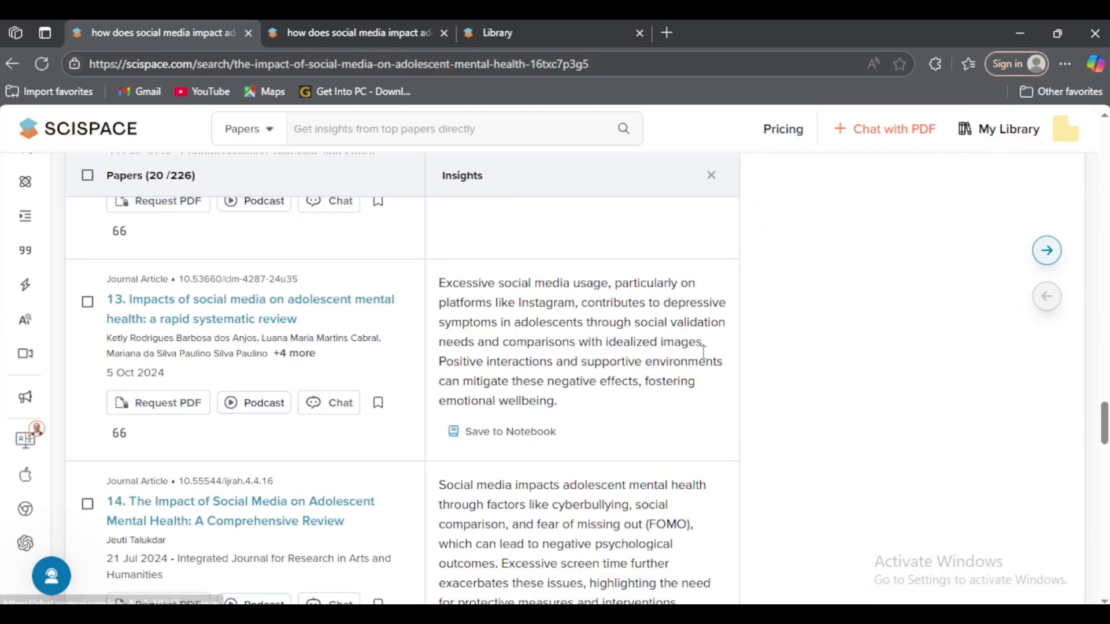
pyautogui.scroll(8, 798, 277)
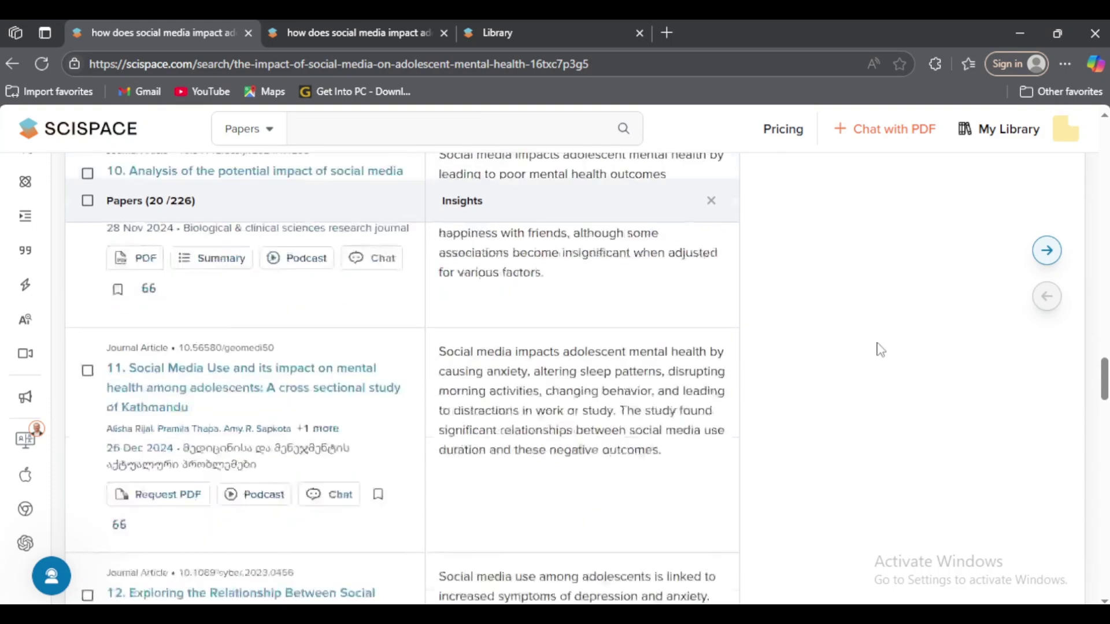
pyautogui.click(1046, 252)
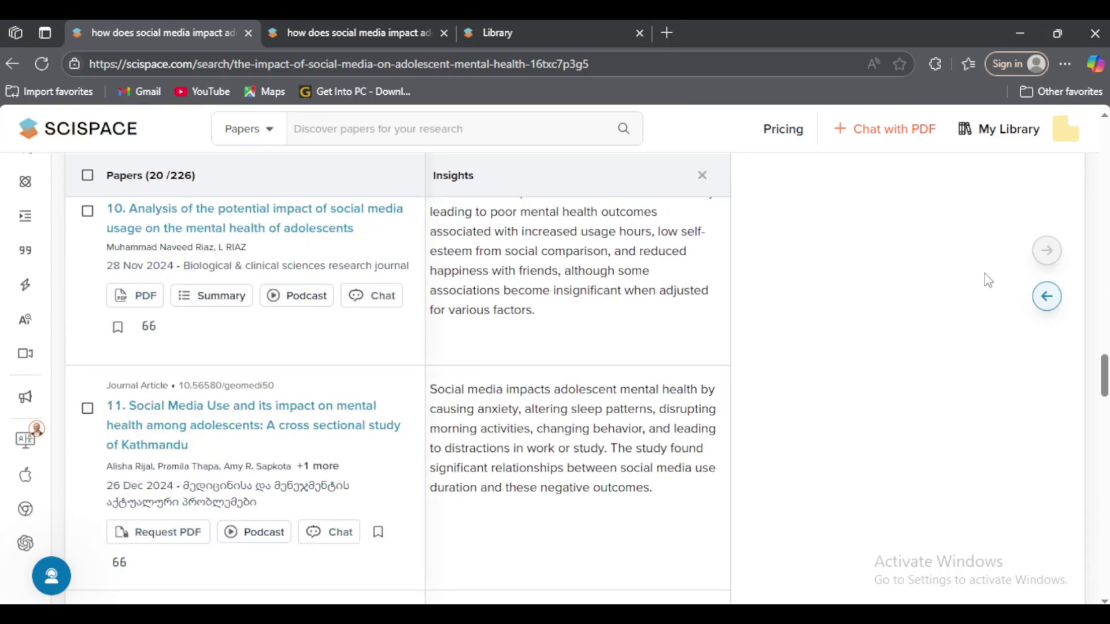
pyautogui.scroll(8, 768, 359)
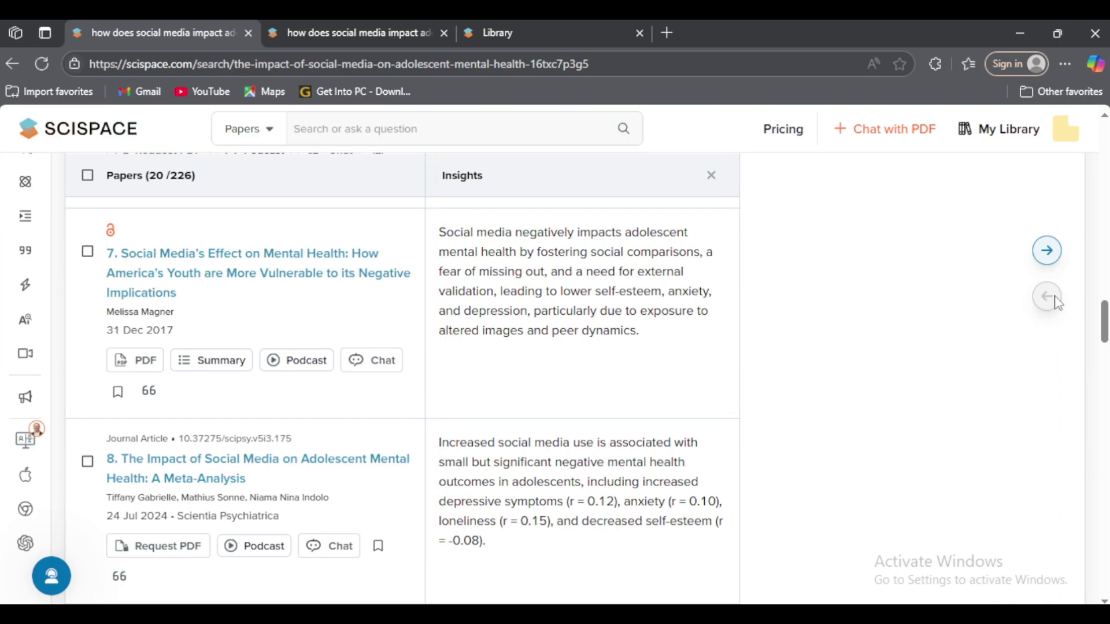
pyautogui.scroll(10, 930, 344)
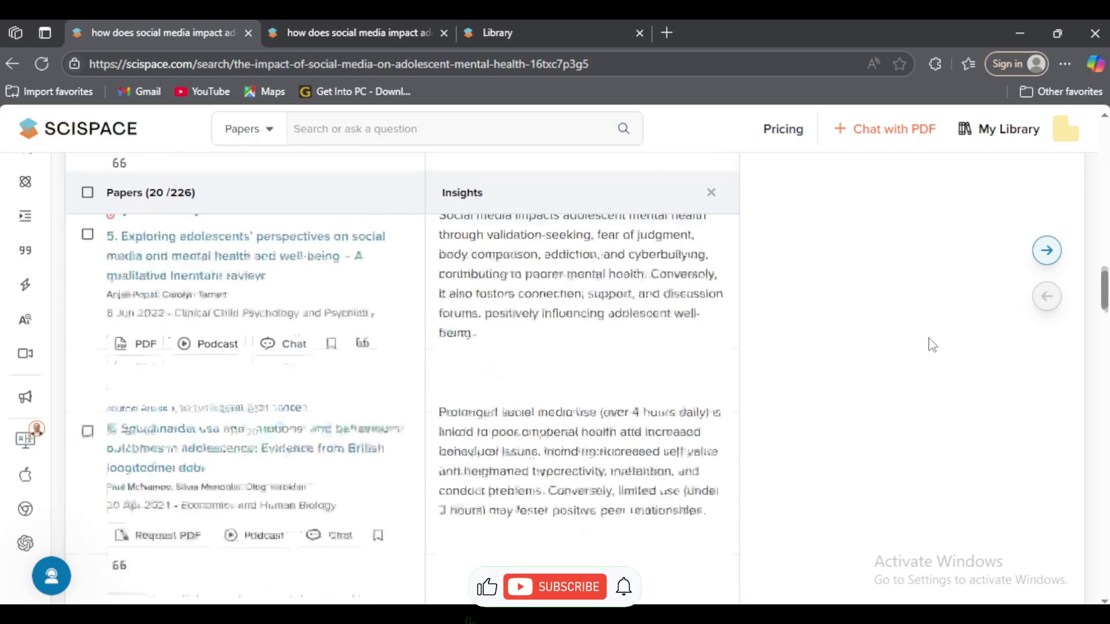
pyautogui.scroll(12, 931, 346)
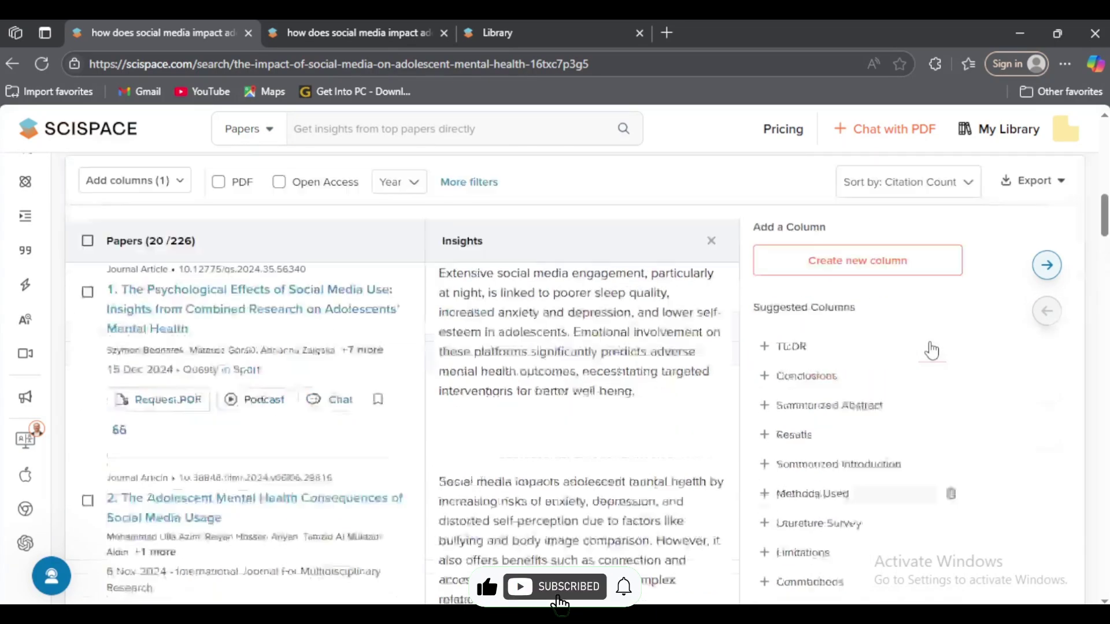
pyautogui.scroll(3, 931, 350)
pyautogui.scroll(-7, 931, 349)
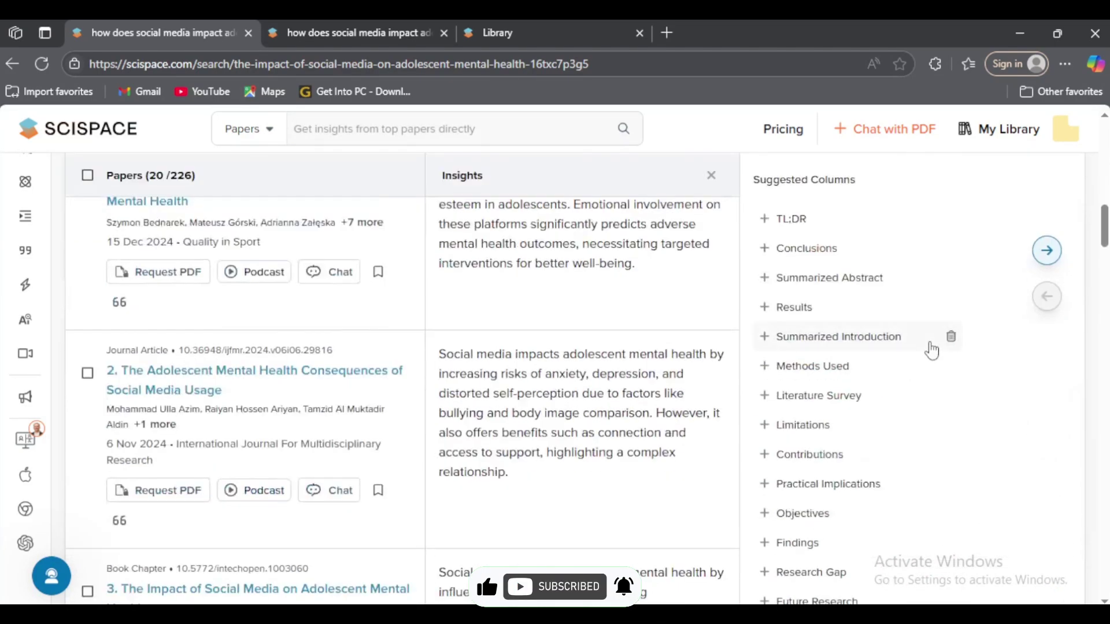